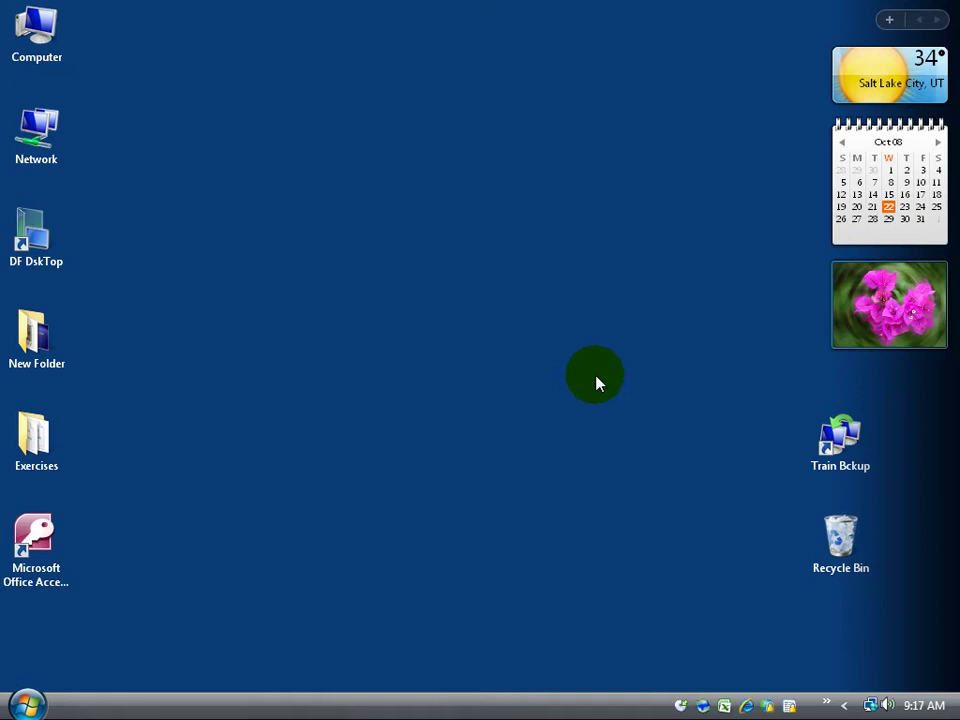
- Launch Microsoft Access from the desktop and start a new blank database
left_click(57, 553)
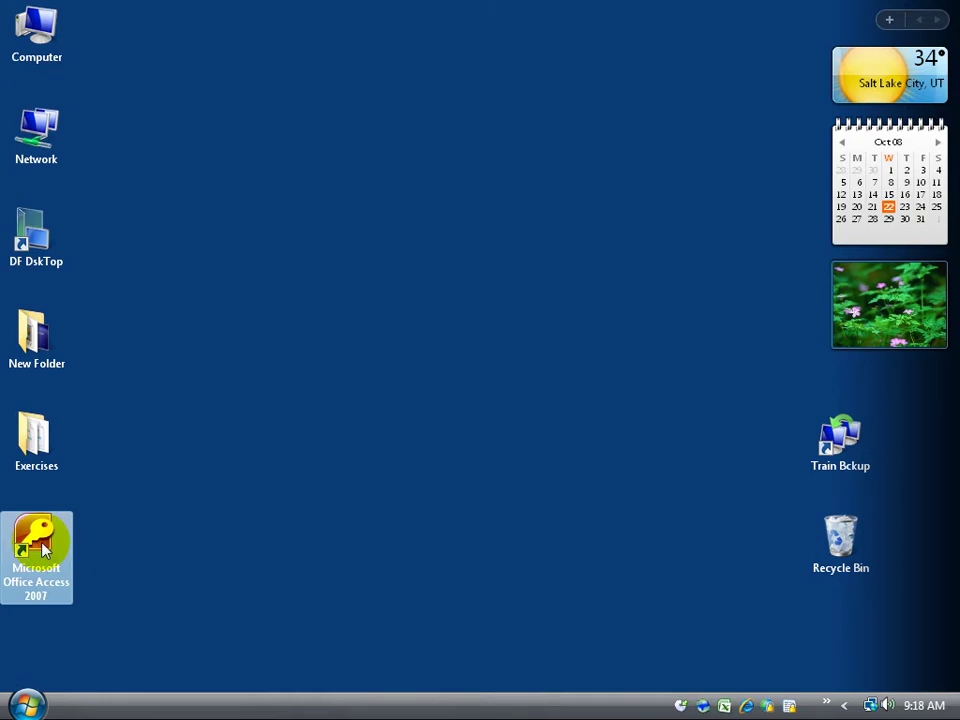
double_click(43, 548)
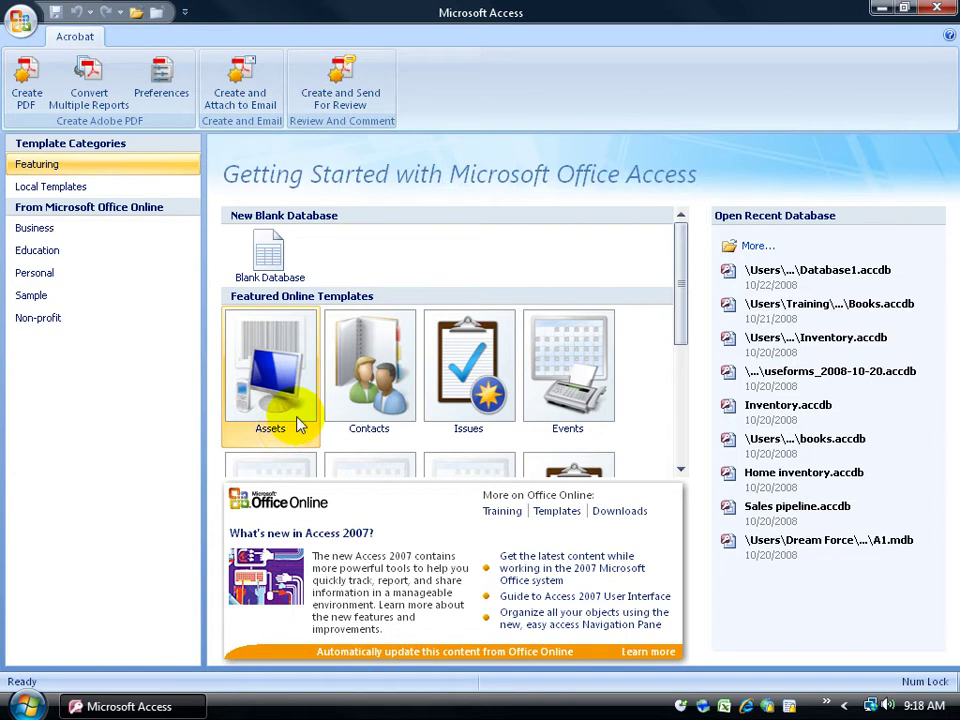
left_click(285, 273)
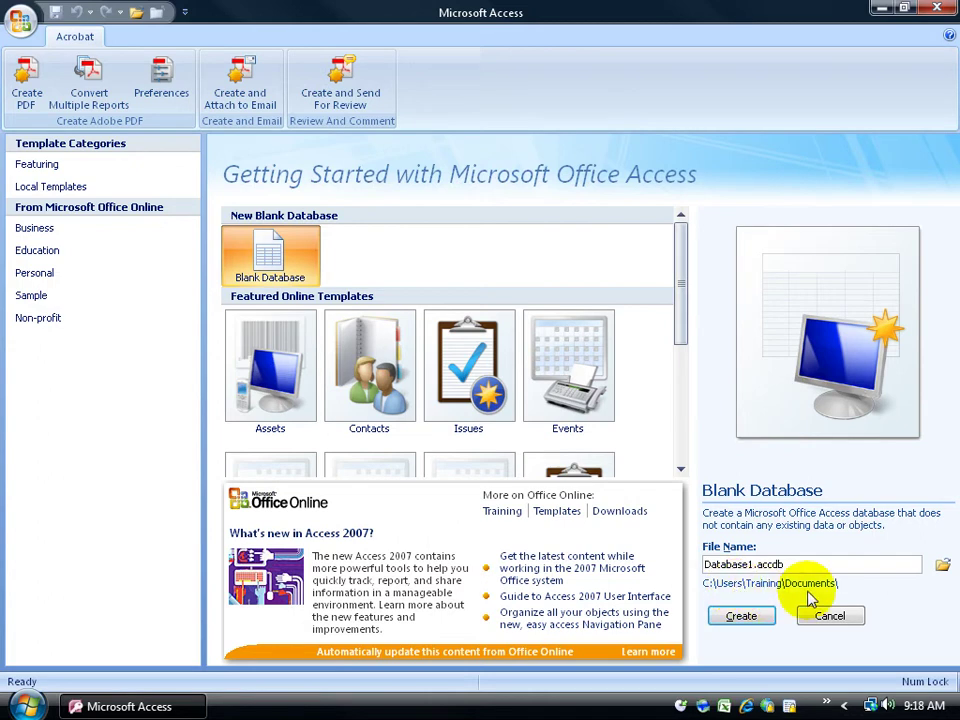
- Set the new blank database's save location to the Exercises folder on the Desktop
left_click(943, 566)
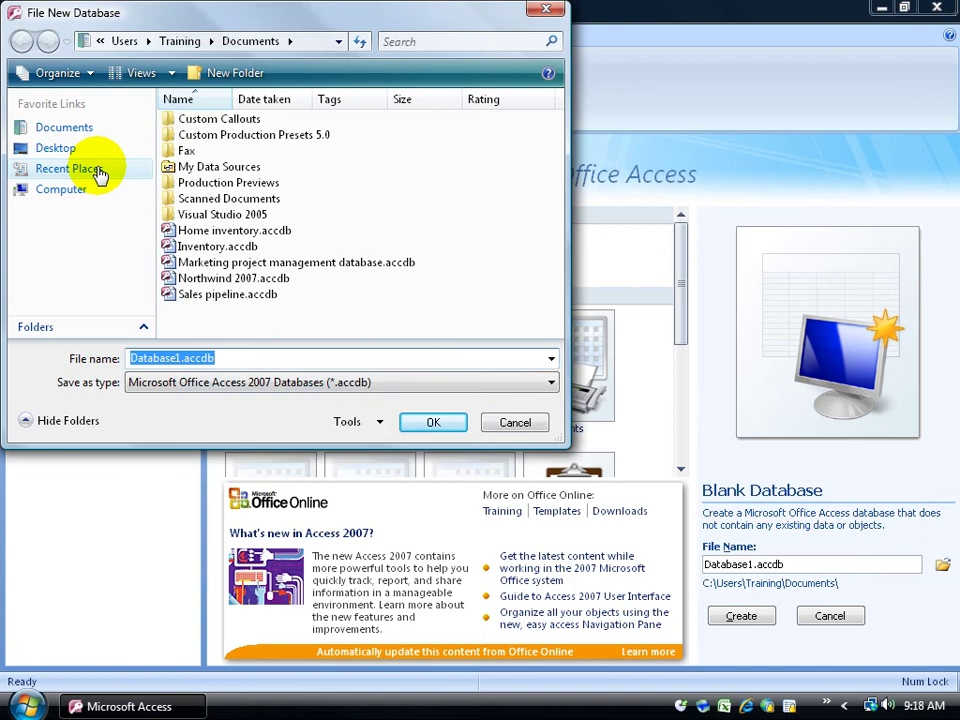
left_click(75, 155)
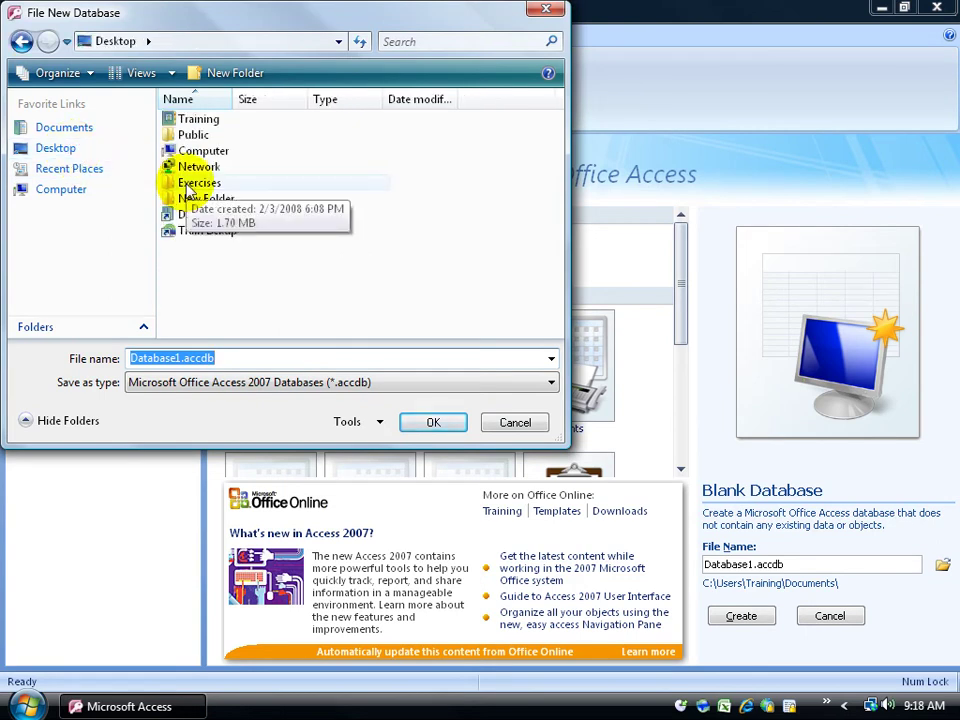
double_click(190, 185)
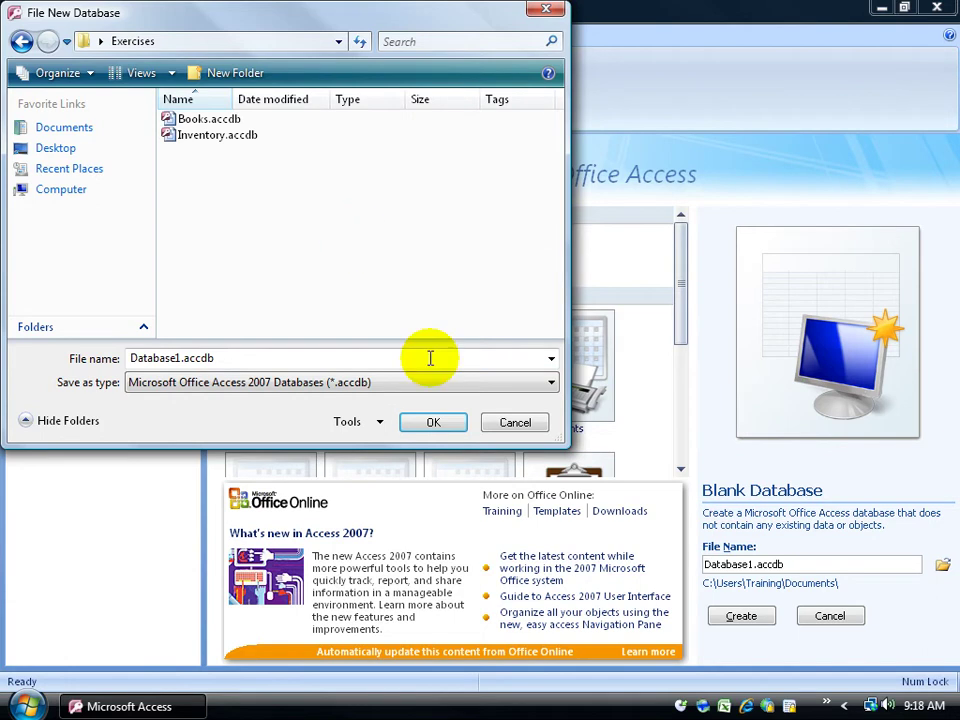
left_click(433, 422)
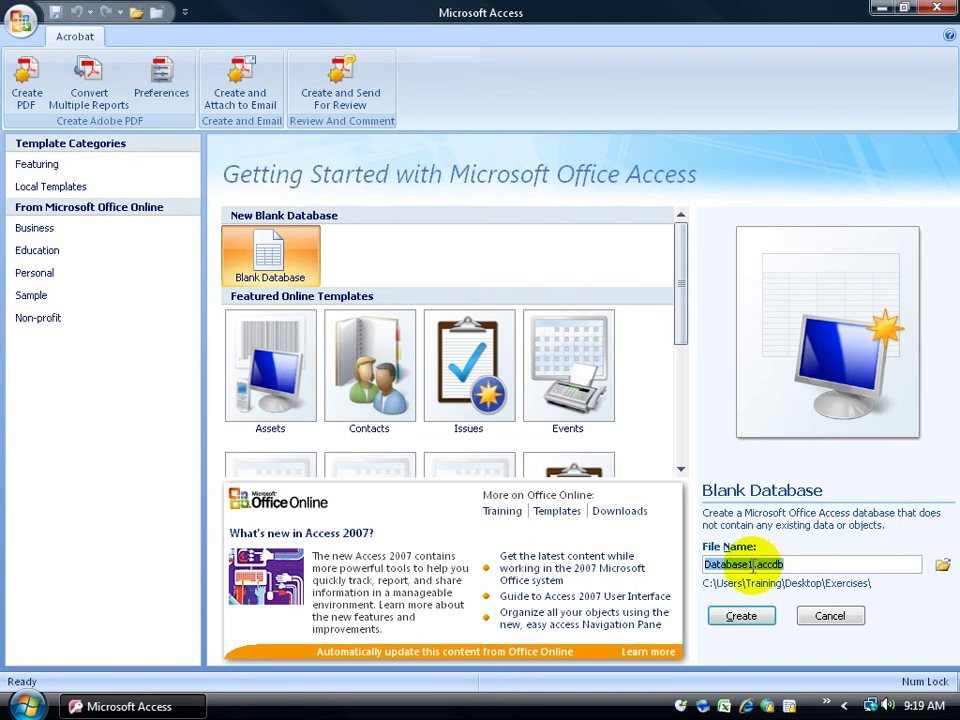
- Name the blank database Computer Inventory.accdb, create it, and close its empty Table1
left_click_drag(751, 565, 688, 565)
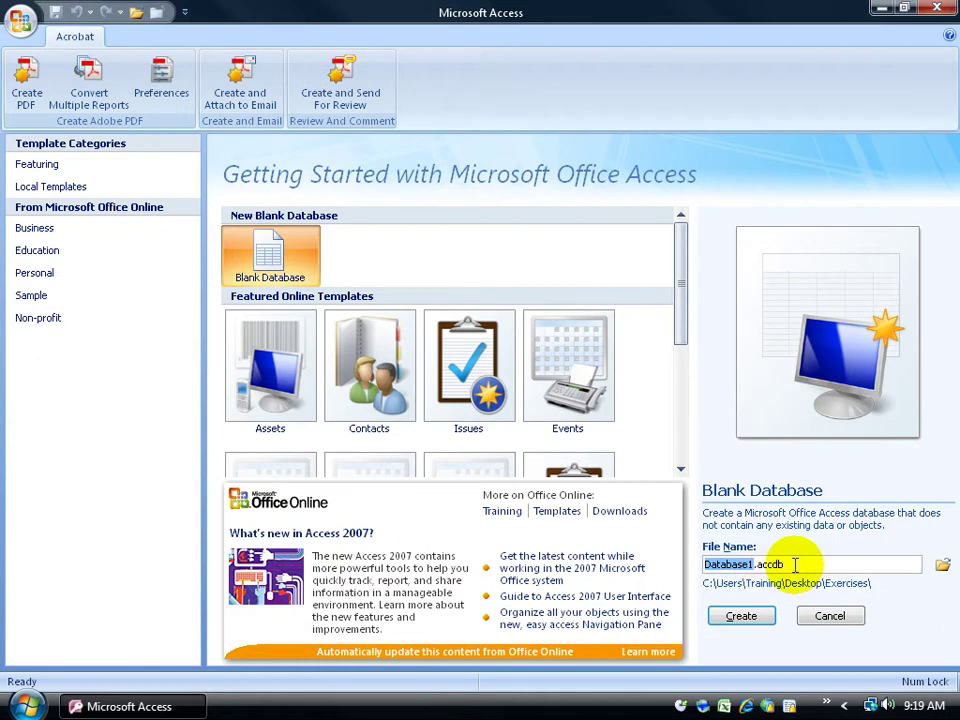
left_click_drag(795, 565, 753, 565)
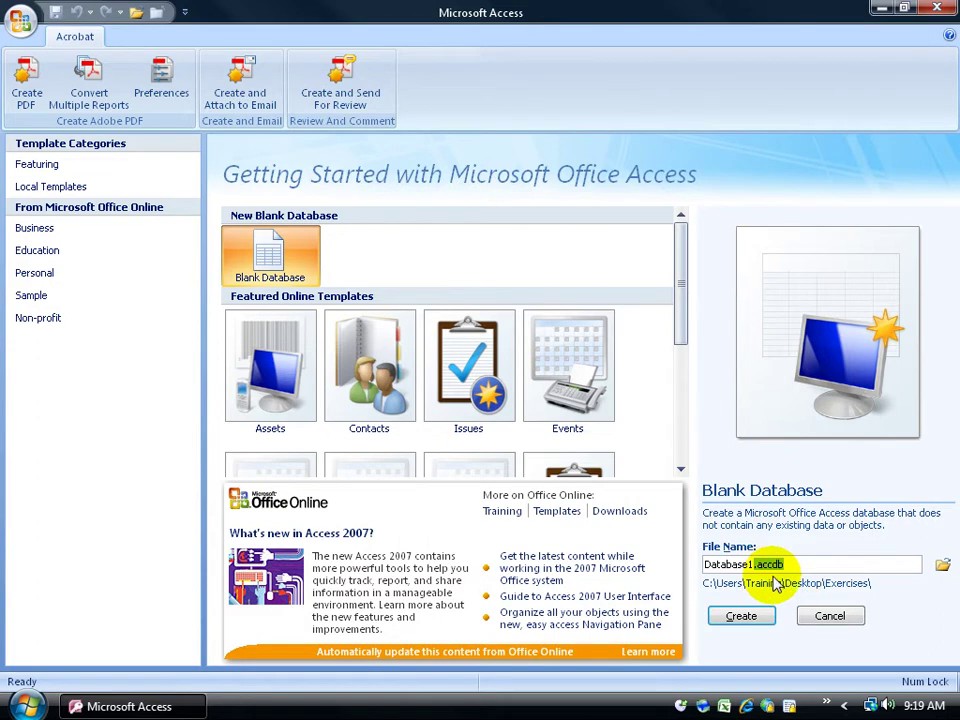
left_click(745, 563)
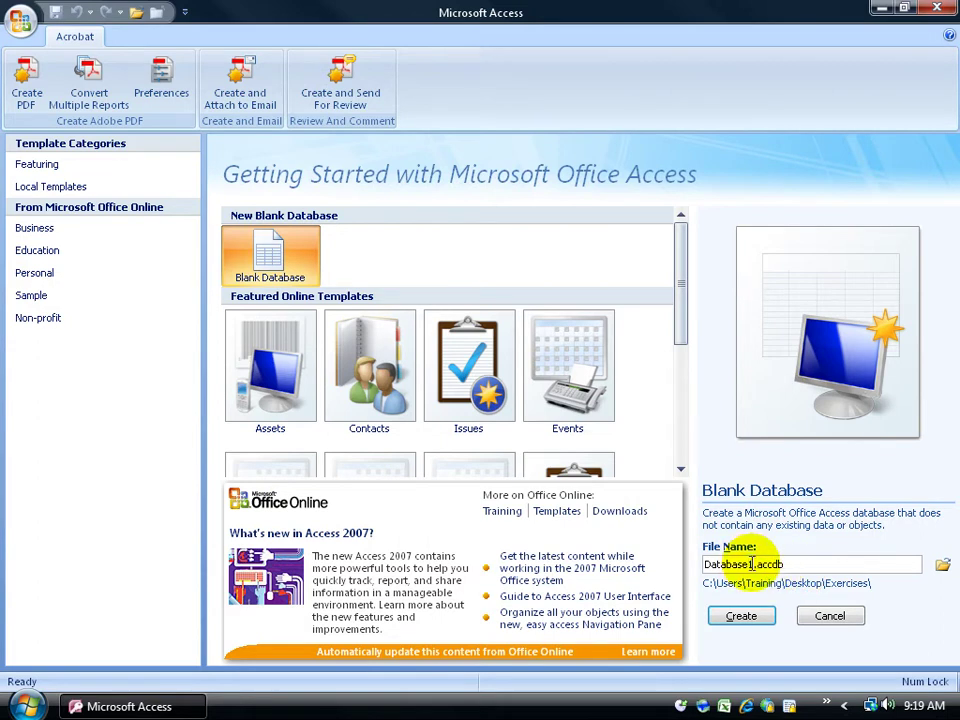
left_click_drag(753, 564, 686, 551)
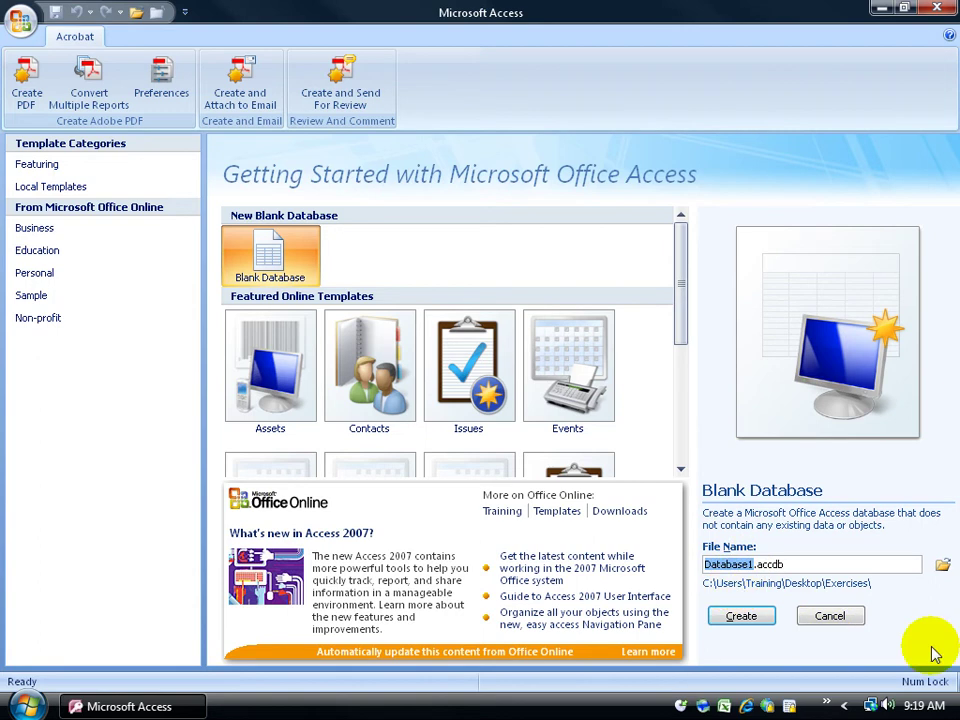
type("Computer Inve")
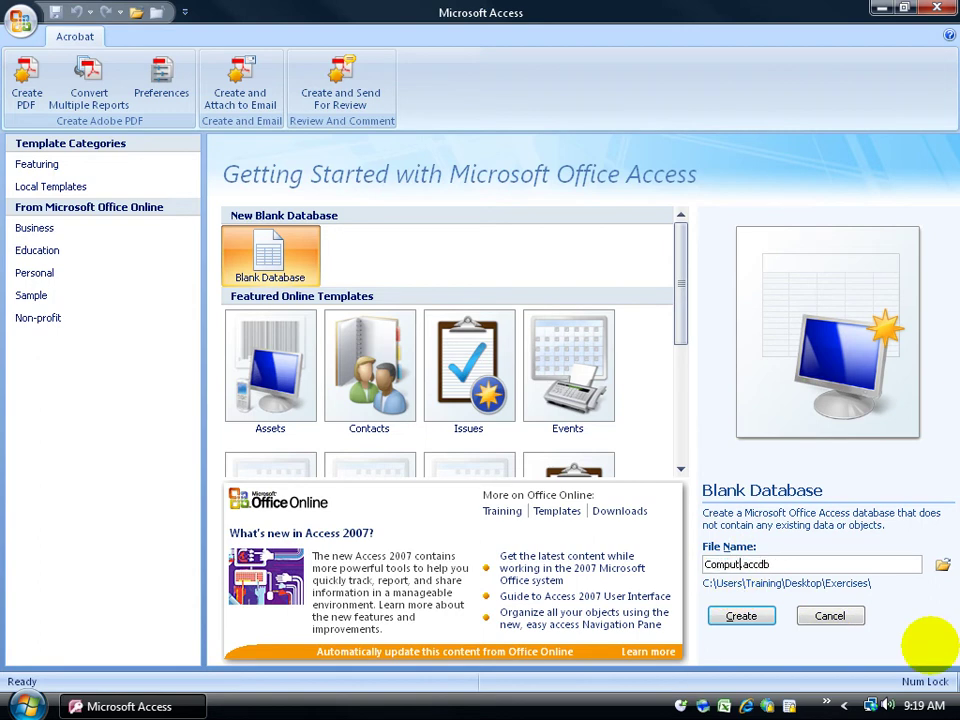
type("ntory")
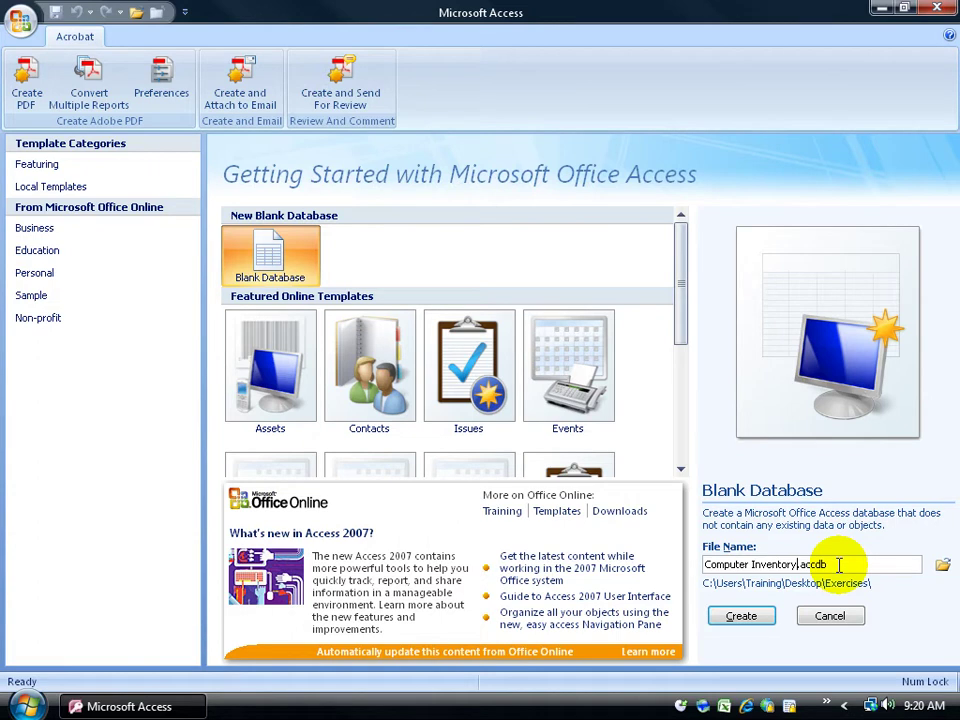
left_click(744, 616)
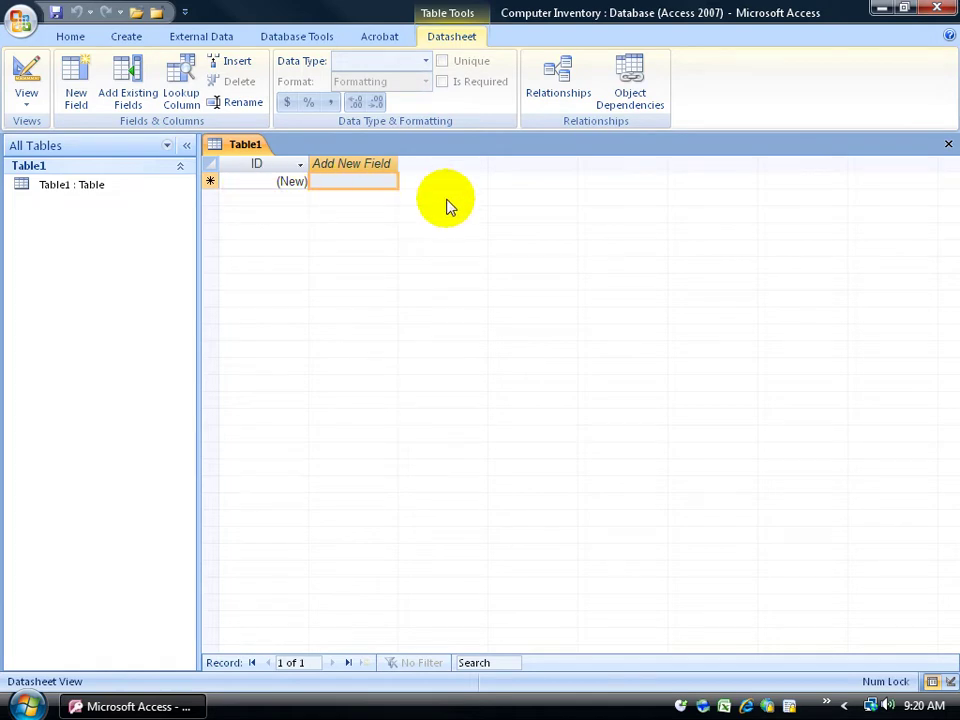
left_click(948, 144)
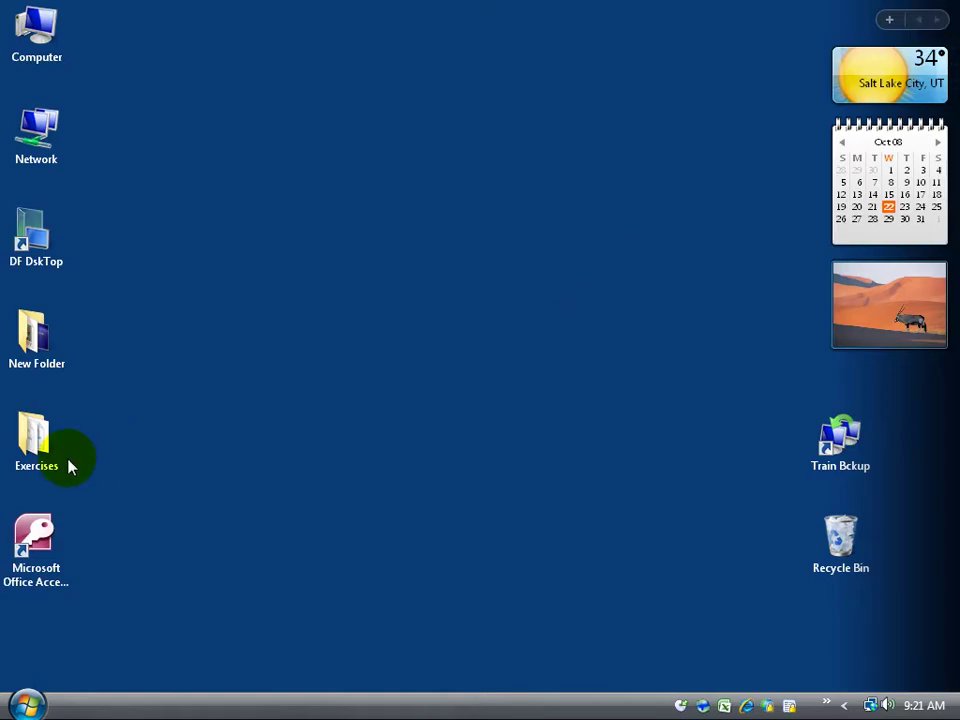
- Open Computer Inventory.accdb from the Exercises folder on the desktop
double_click(36, 446)
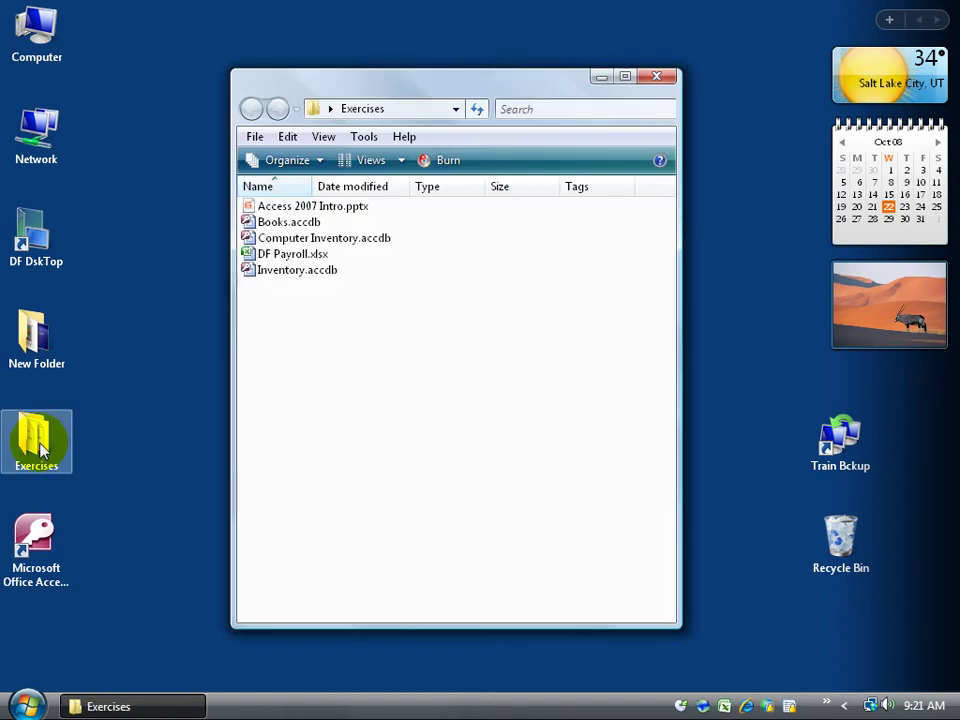
left_click(346, 248)
double_click(346, 248)
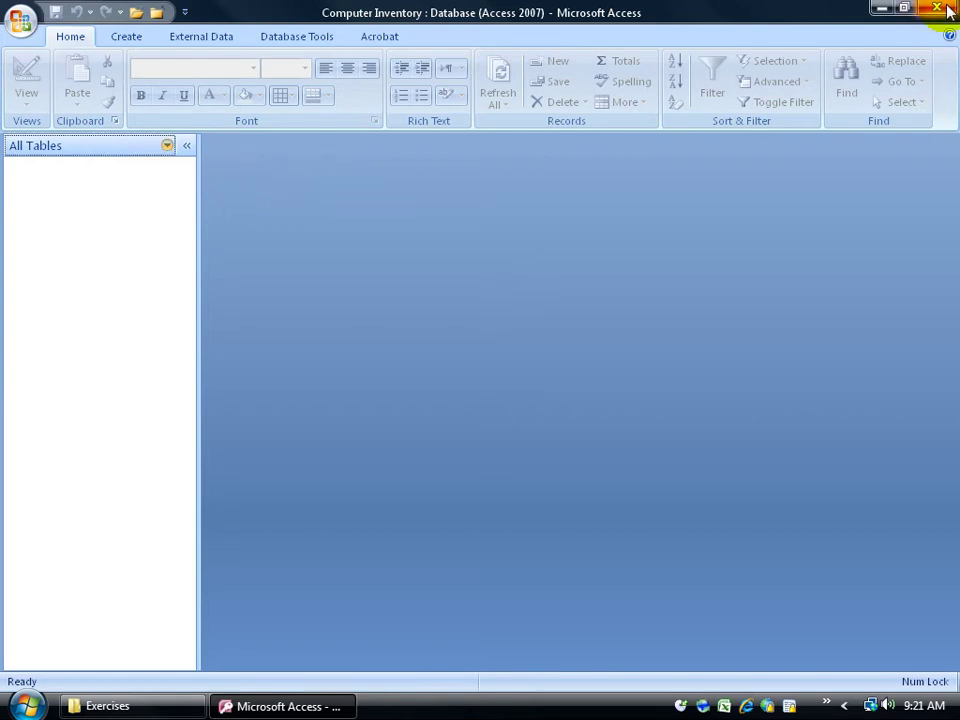
- Bring up the new-database start page, and close Access and the Exercises folder window
left_click(21, 20)
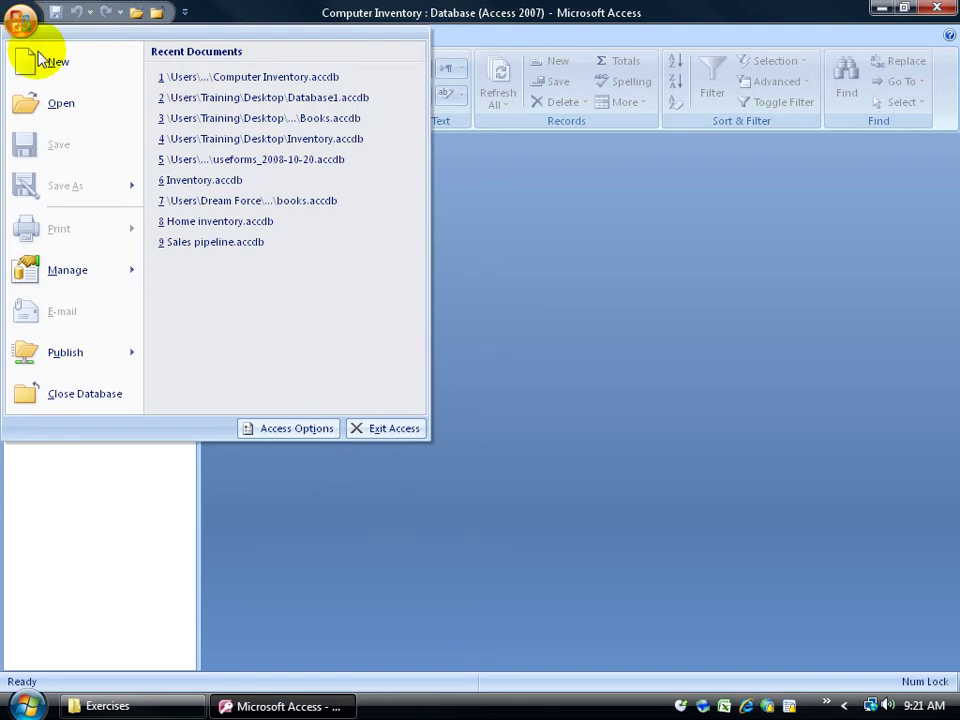
left_click(40, 60)
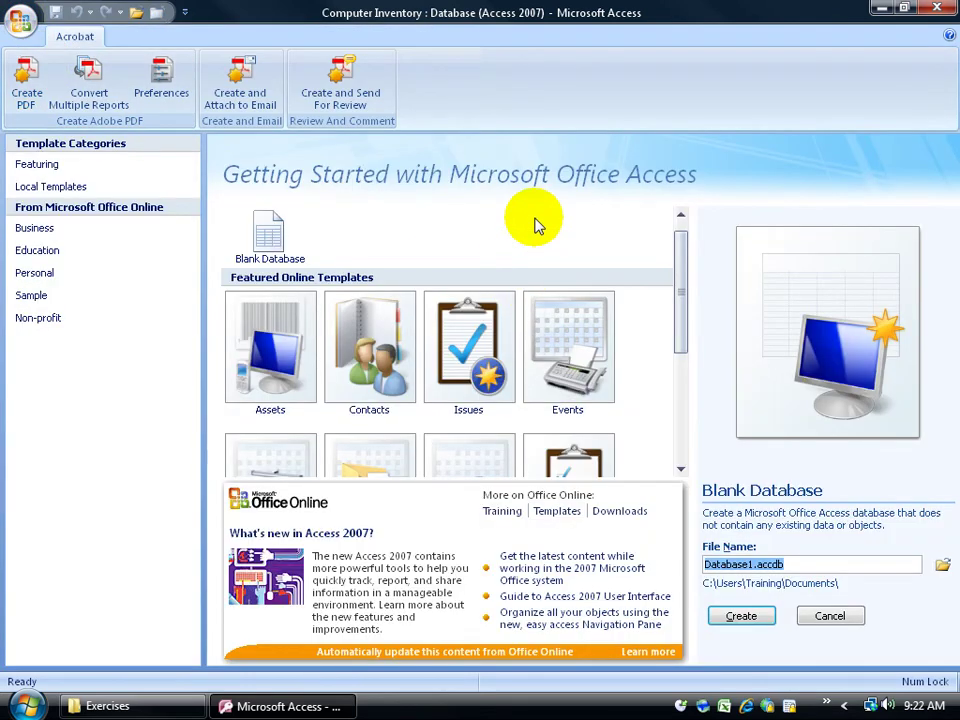
left_click(937, 7)
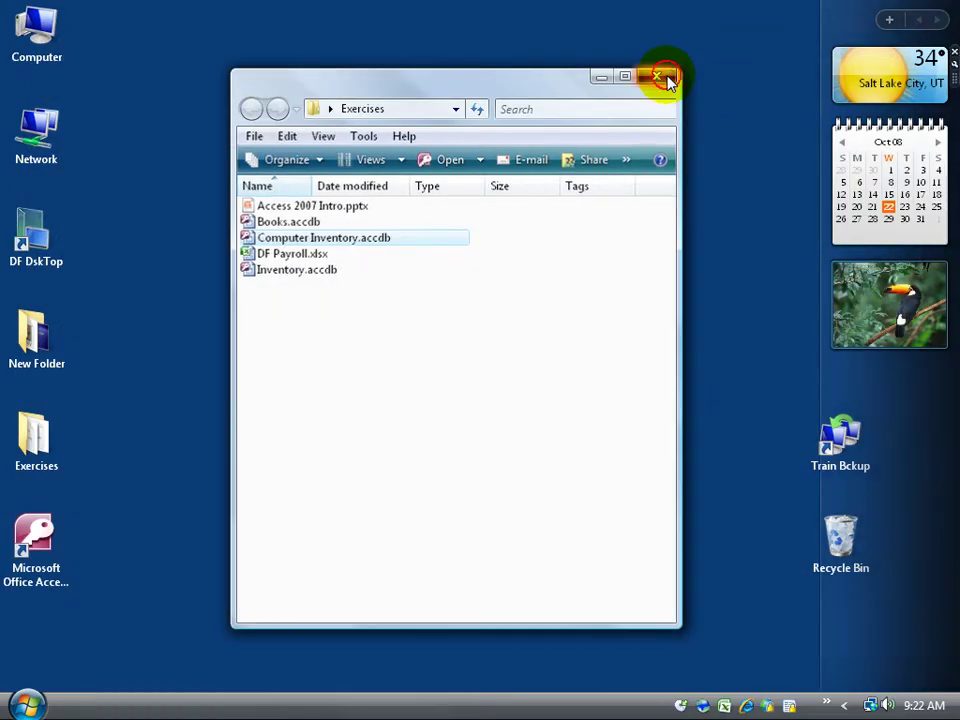
left_click(668, 80)
- Relaunch Microsoft Access and browse the Local Templates, Business and Education template categories
left_click(50, 538)
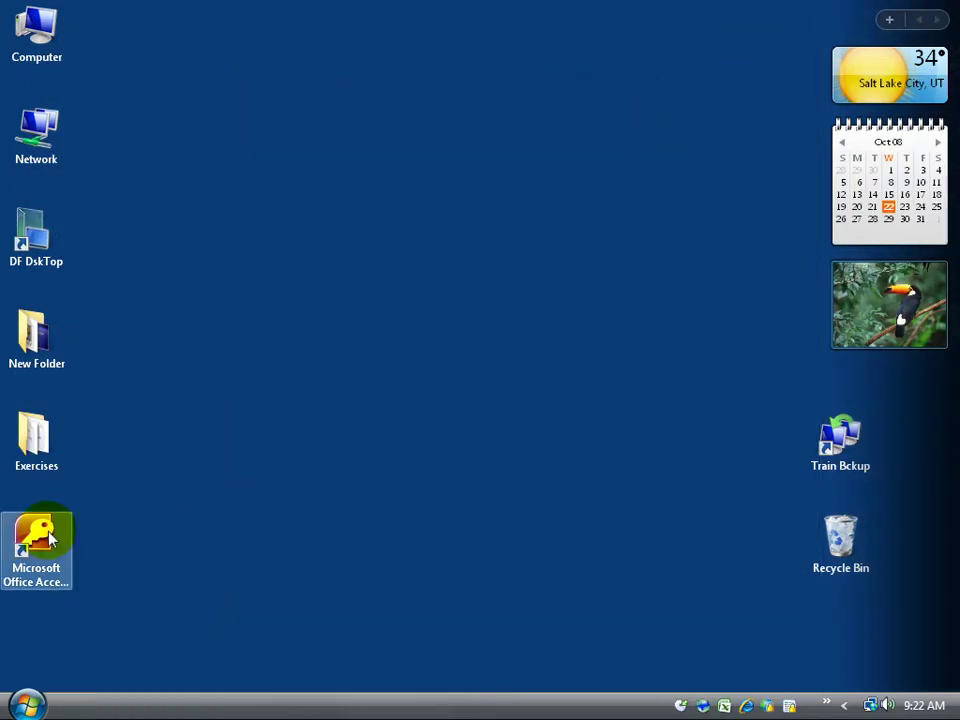
double_click(50, 538)
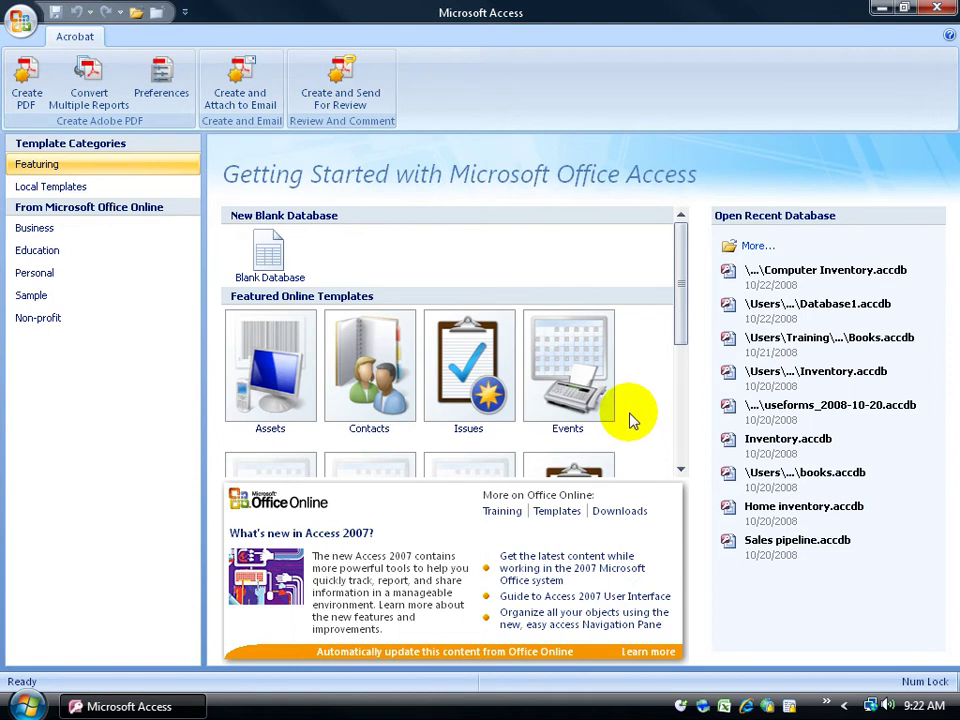
left_click(184, 230)
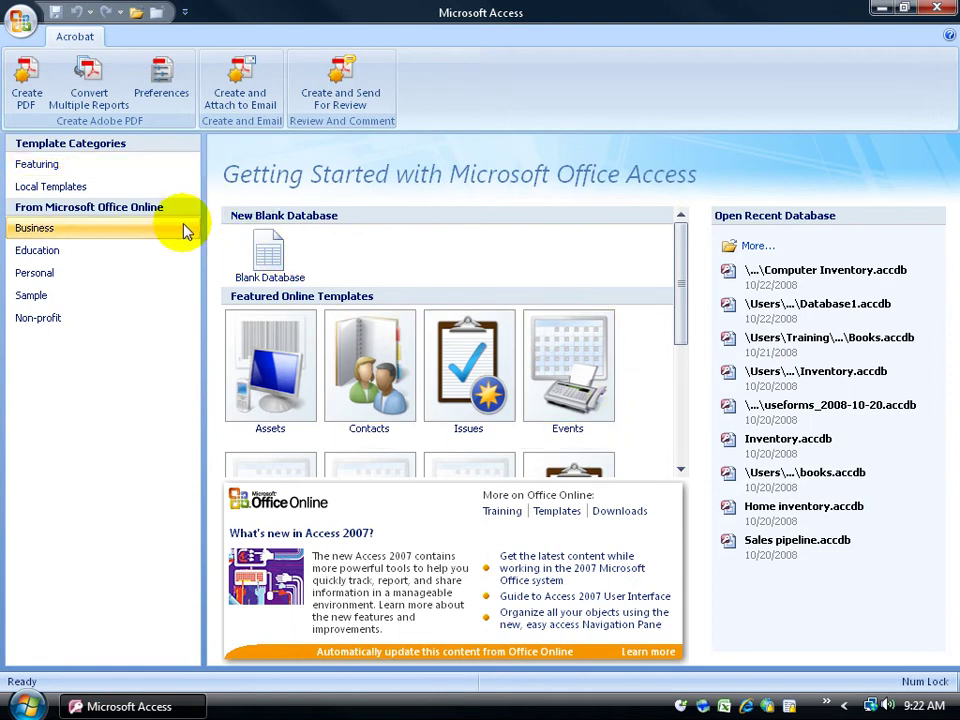
left_click(62, 190)
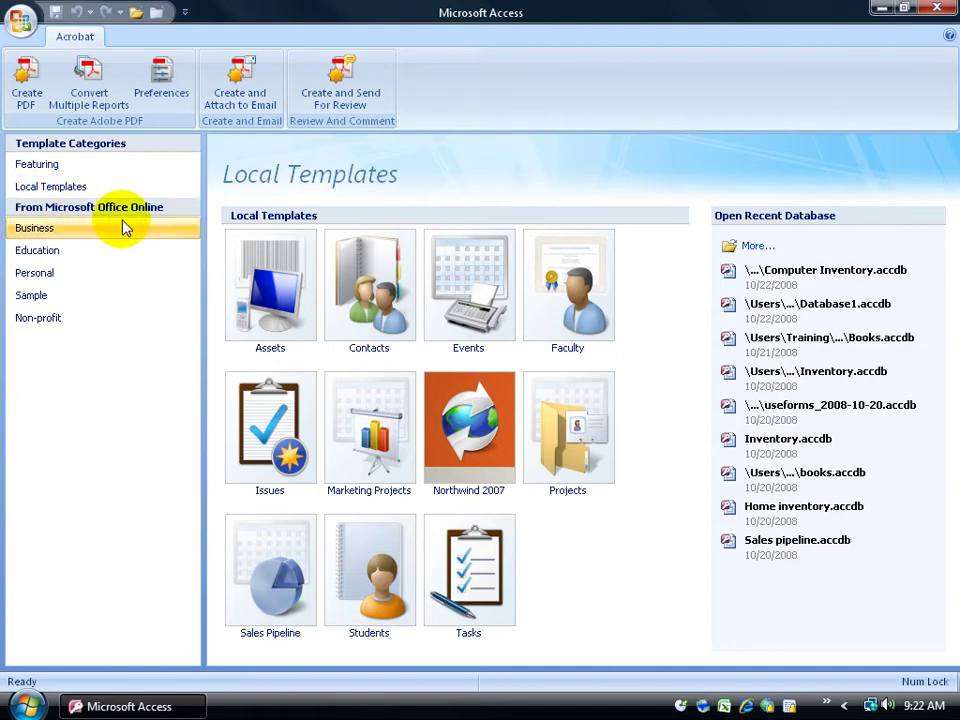
left_click(43, 234)
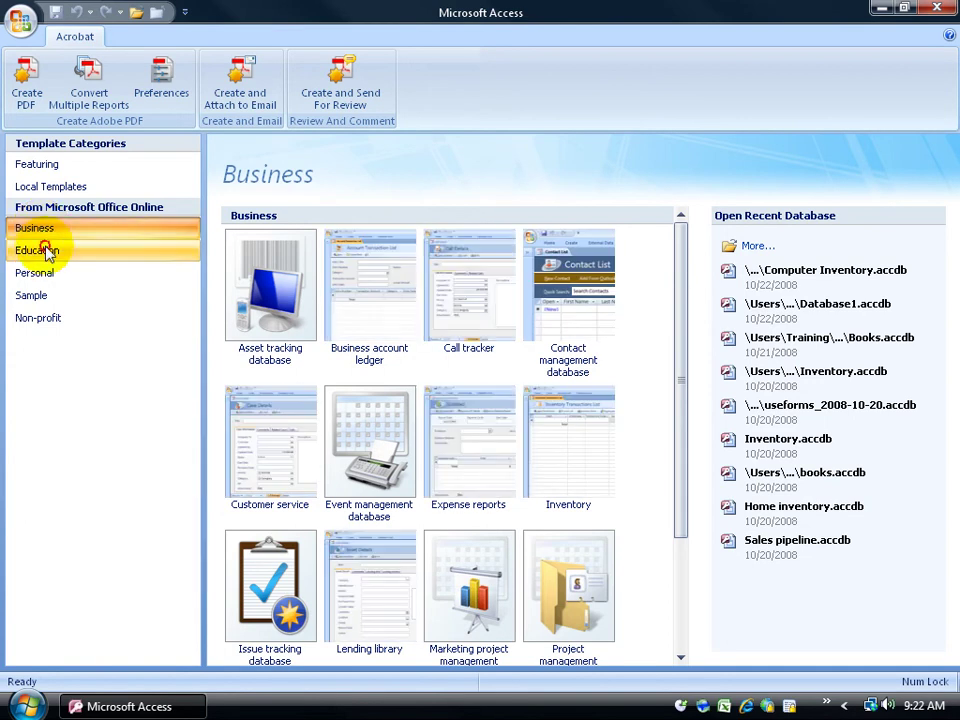
left_click(46, 251)
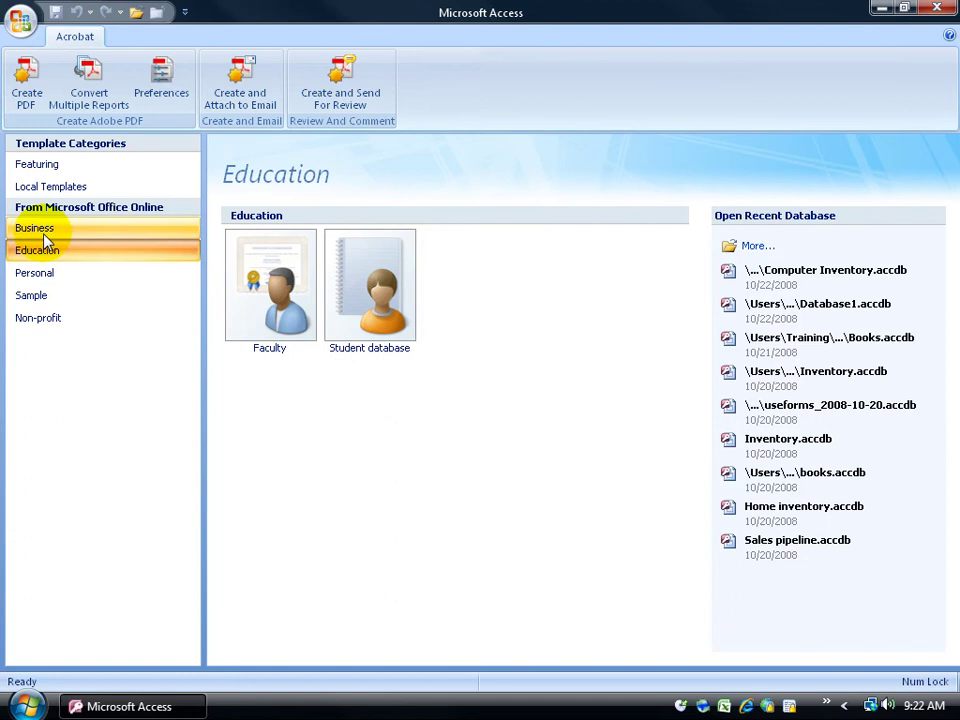
- Select the Contact management database template from the Business category and name its file Client Contacts.accdb
left_click(44, 230)
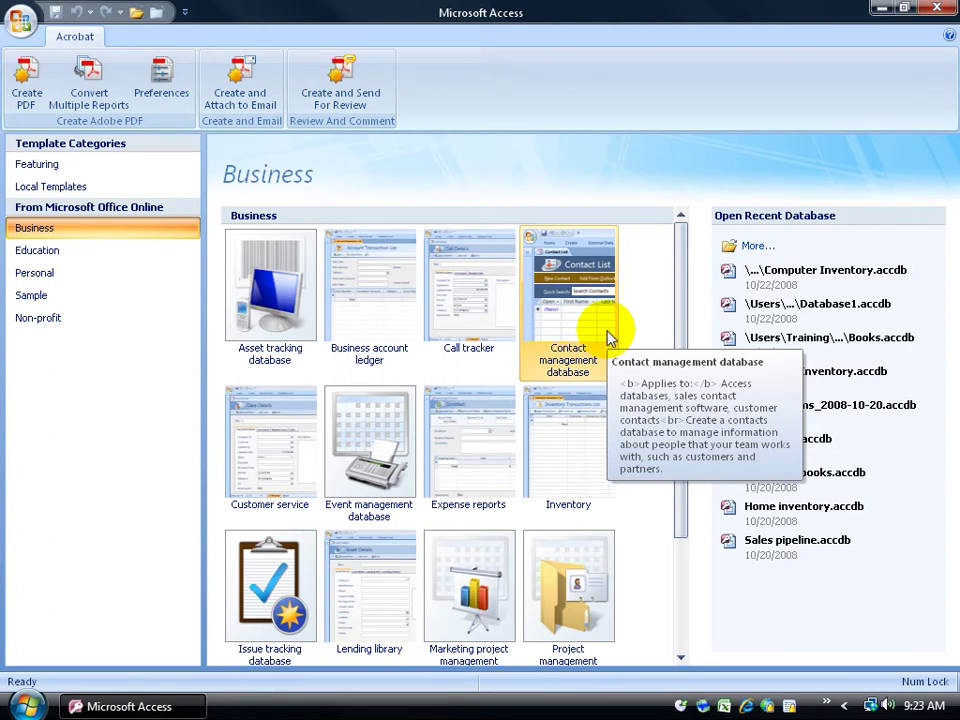
left_click(586, 325)
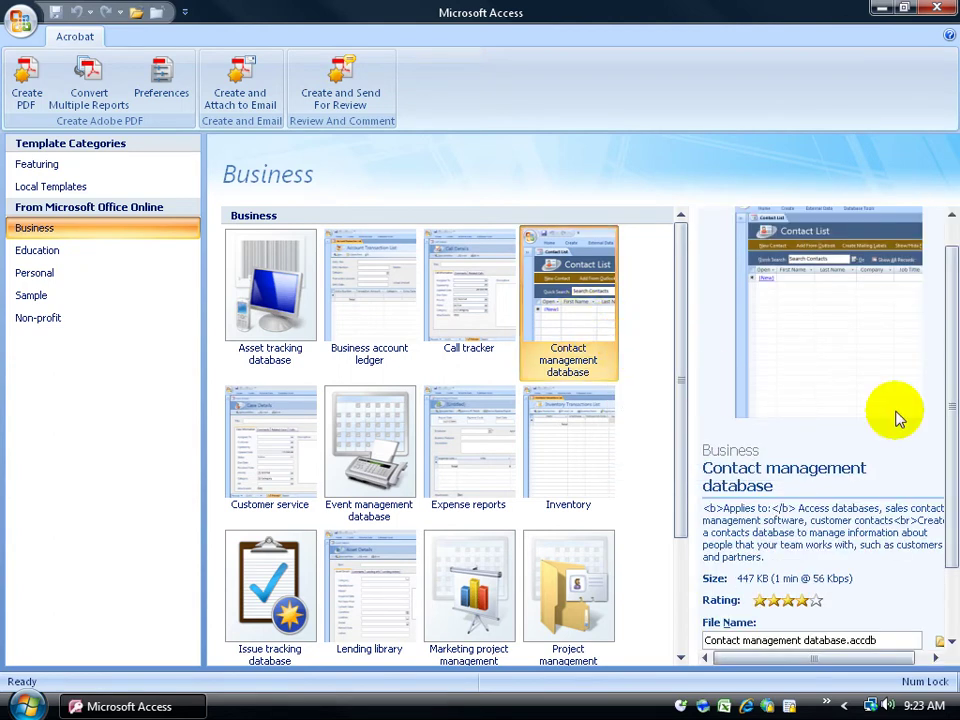
left_click_drag(954, 399, 950, 470)
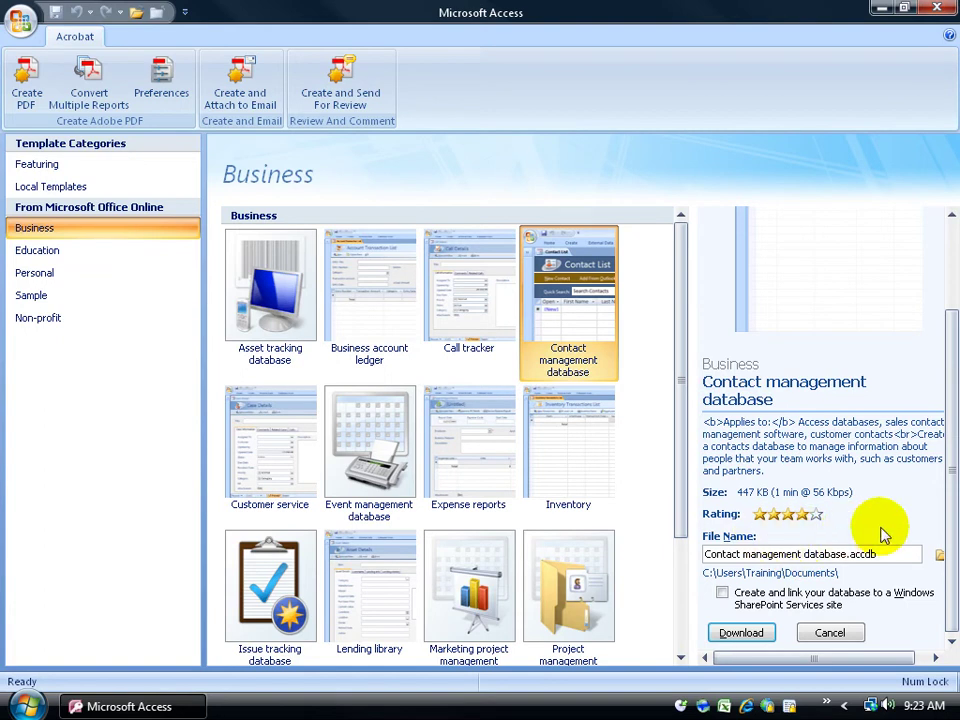
left_click(846, 551)
left_click_drag(846, 551, 688, 551)
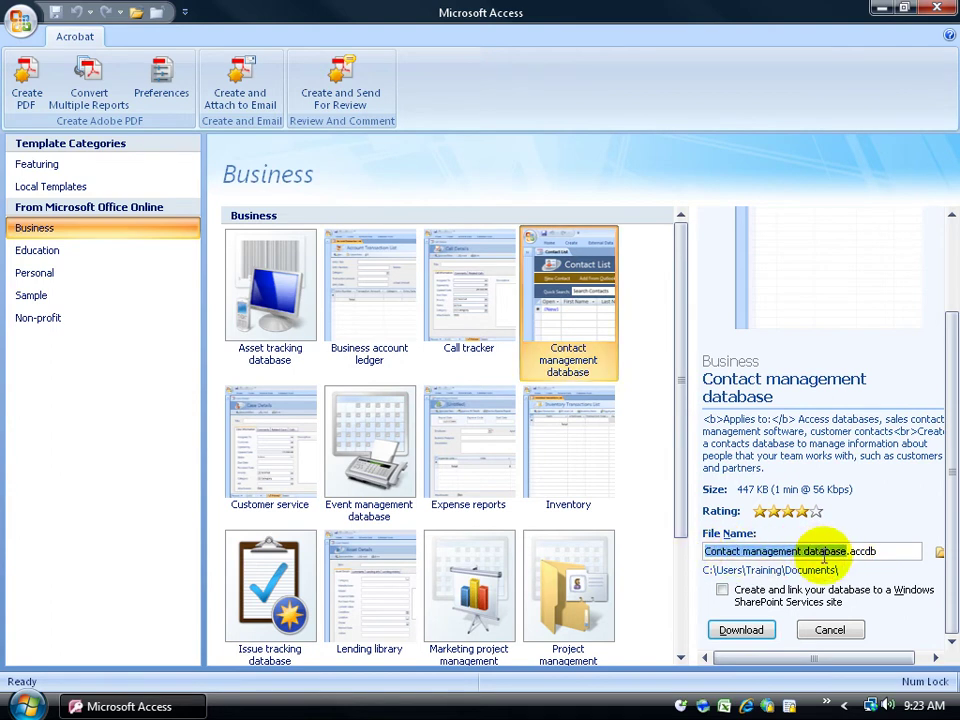
key("Delete")
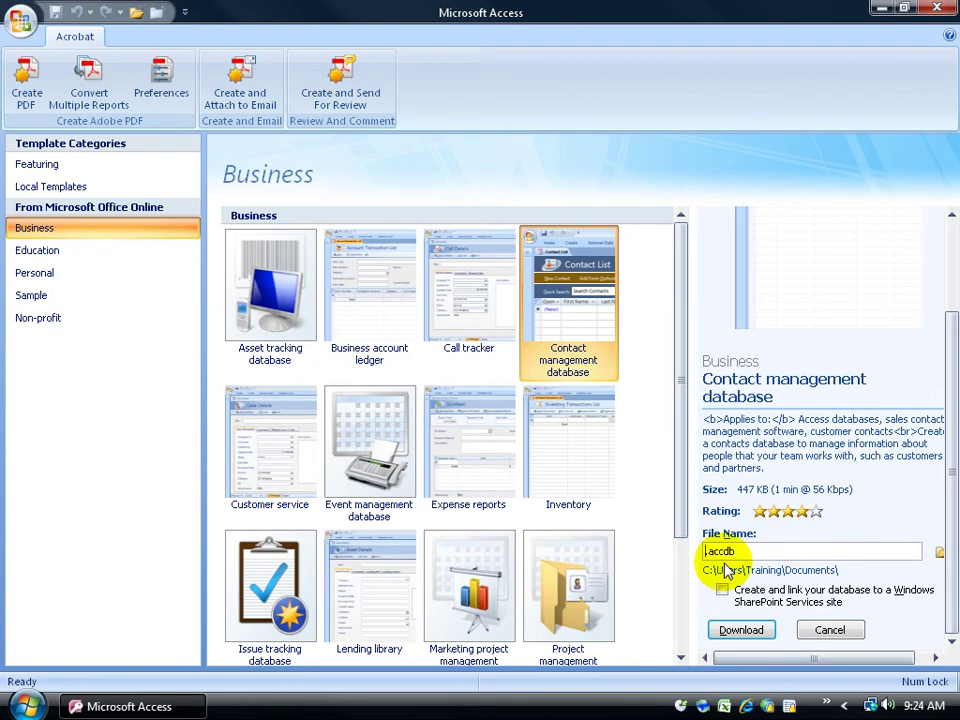
type("Client Contacts")
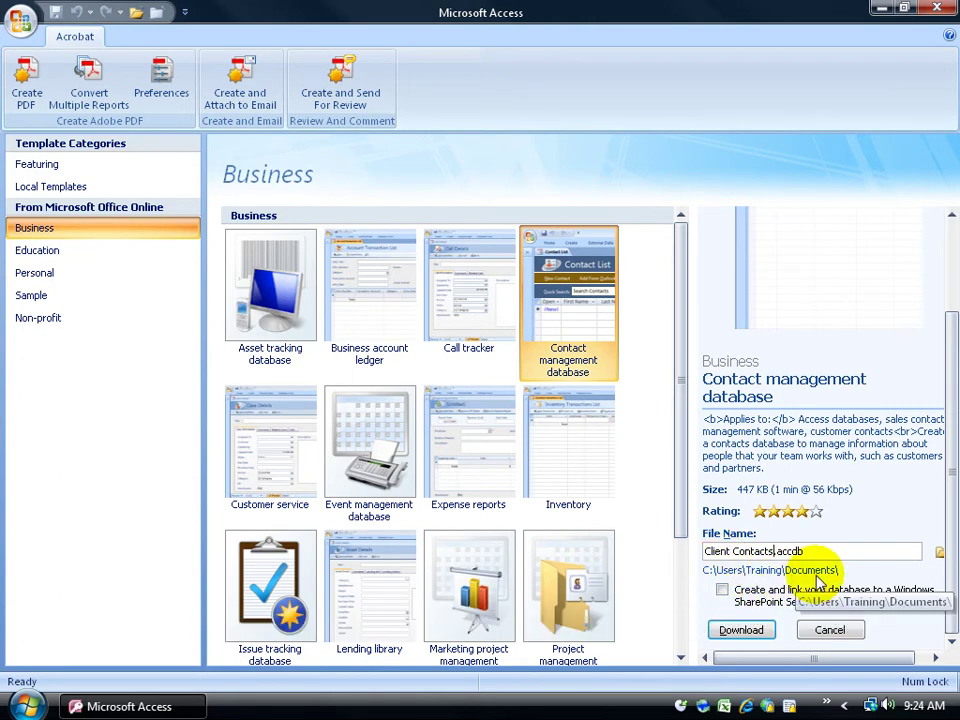
- Set the save location of Client Contacts.accdb to the Exercises folder on the desktop and download the template
left_click_drag(890, 663, 903, 662)
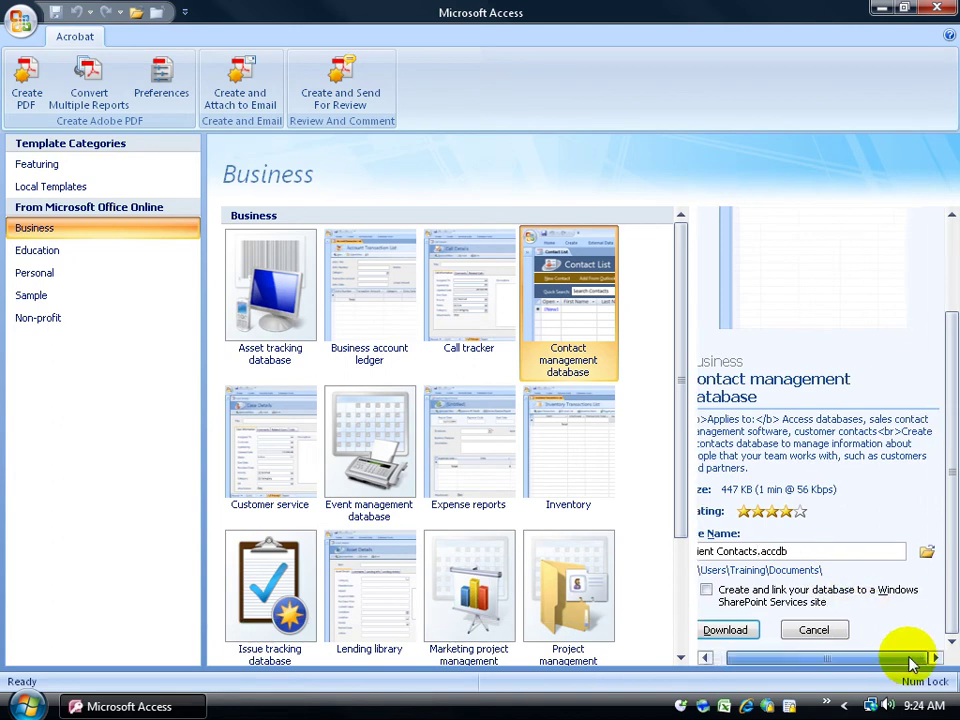
left_click(926, 553)
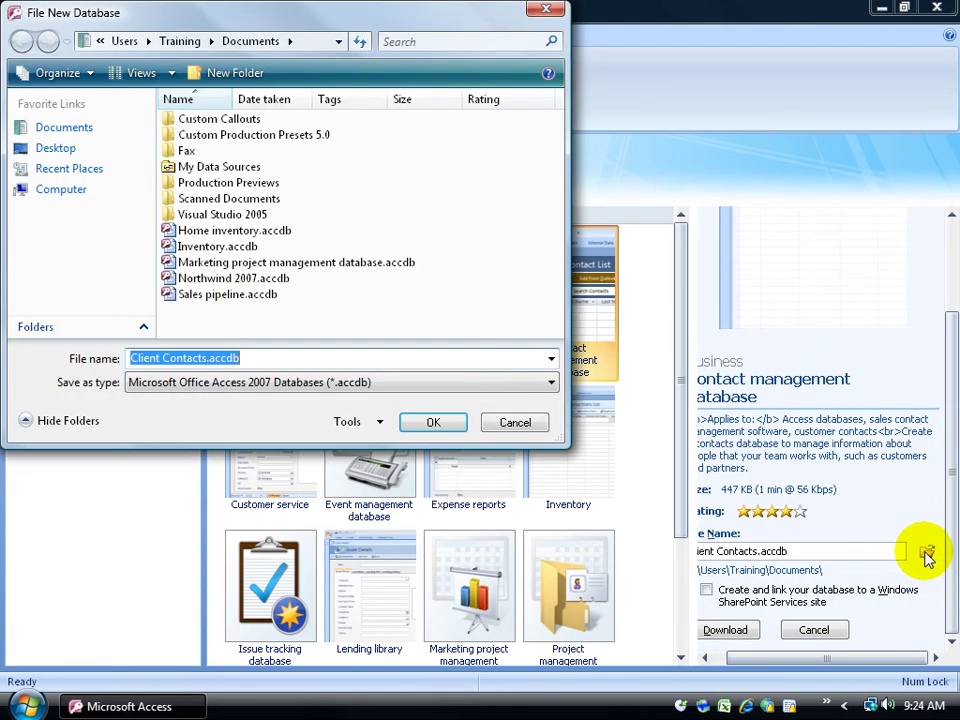
left_click(77, 152)
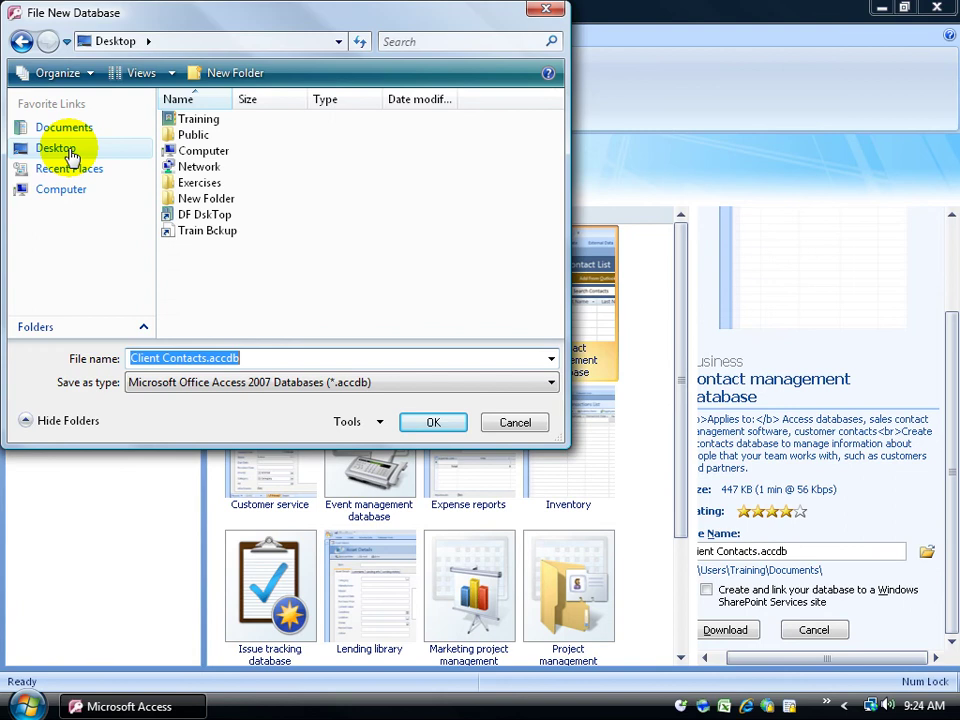
double_click(183, 183)
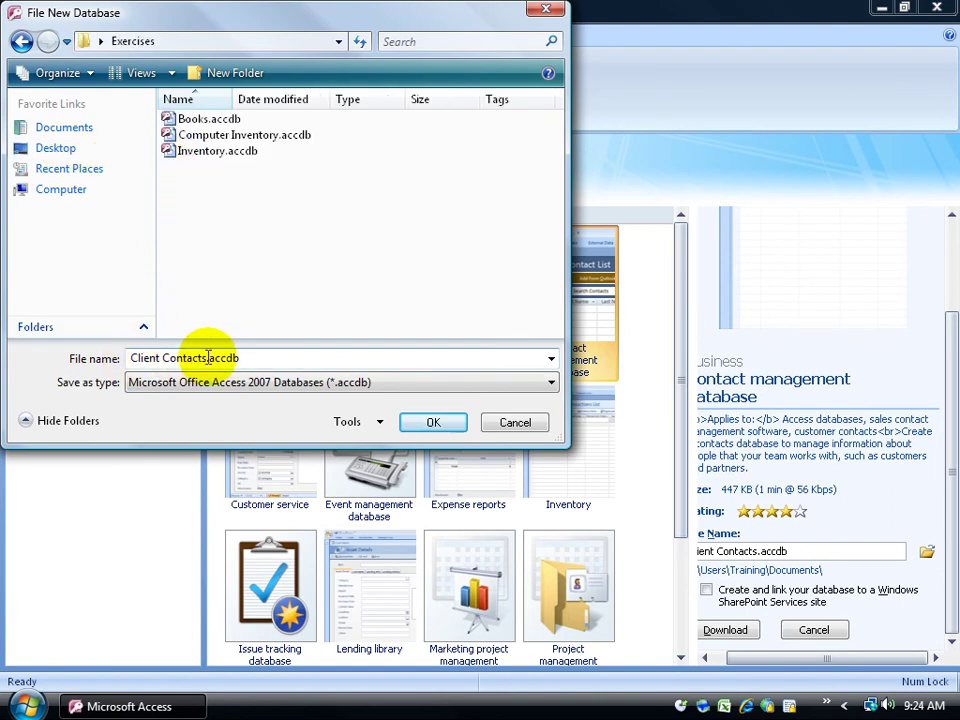
left_click(430, 420)
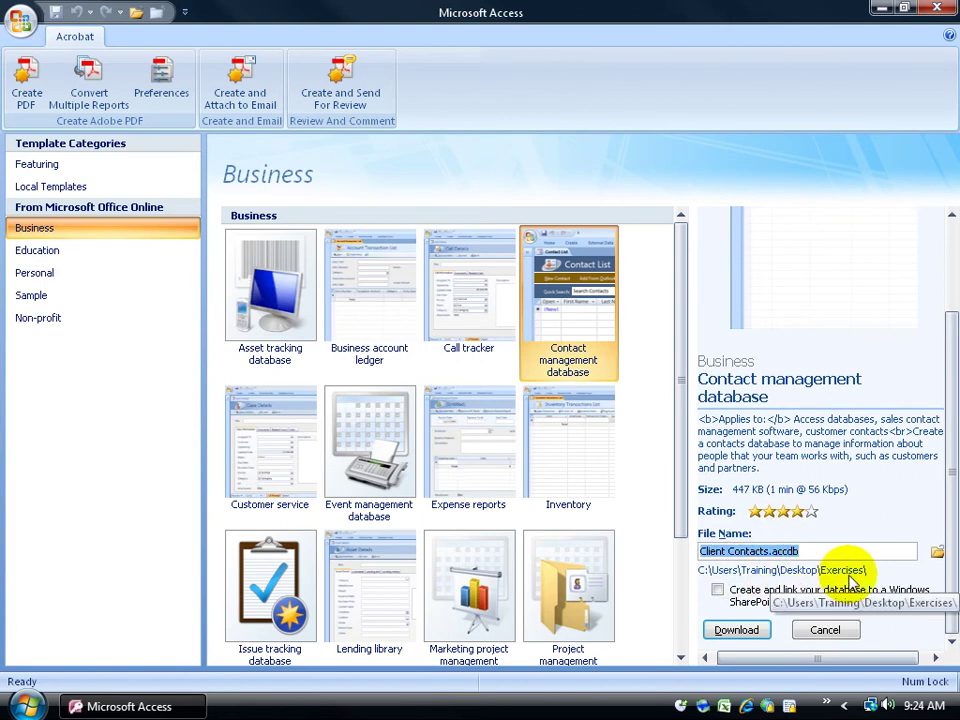
left_click(736, 630)
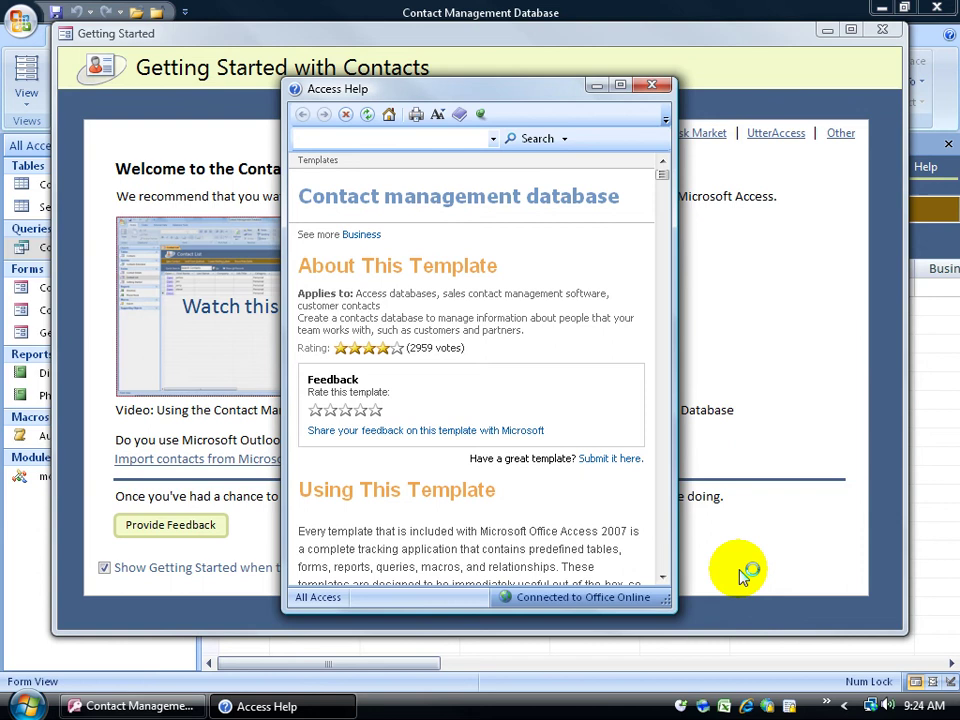
- Maximize the Contact management database help article, read through its tables and fields sections, and close it
left_click(620, 85)
left_click_drag(950, 128, 955, 155)
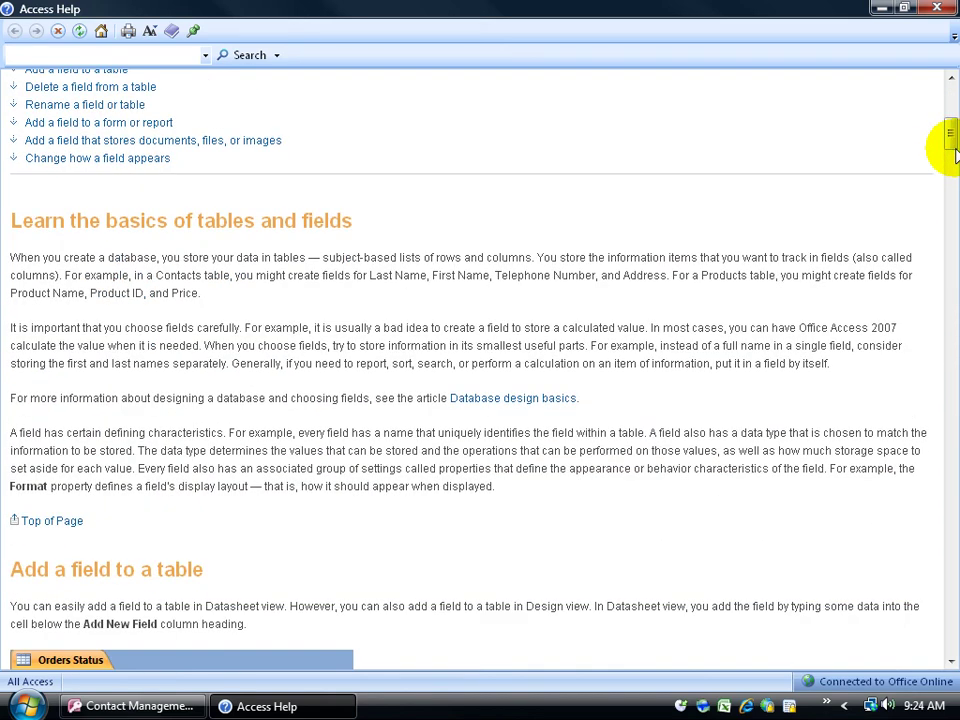
mouse_move(955, 155)
left_mouse_down()
mouse_move(955, 137)
mouse_move(957, 158)
left_mouse_up()
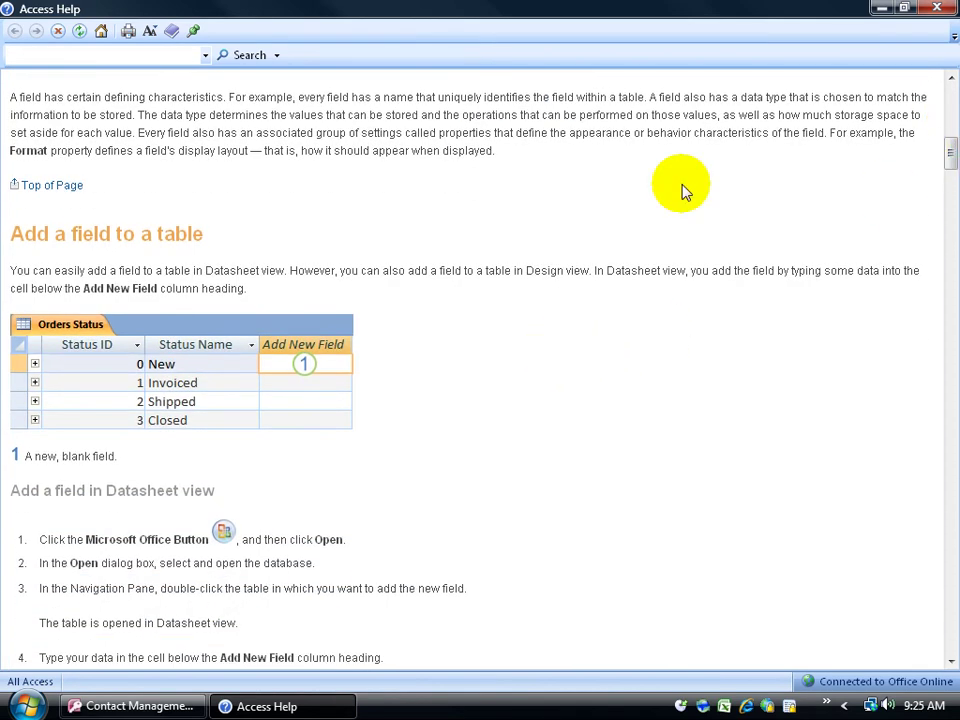
left_click(933, 12)
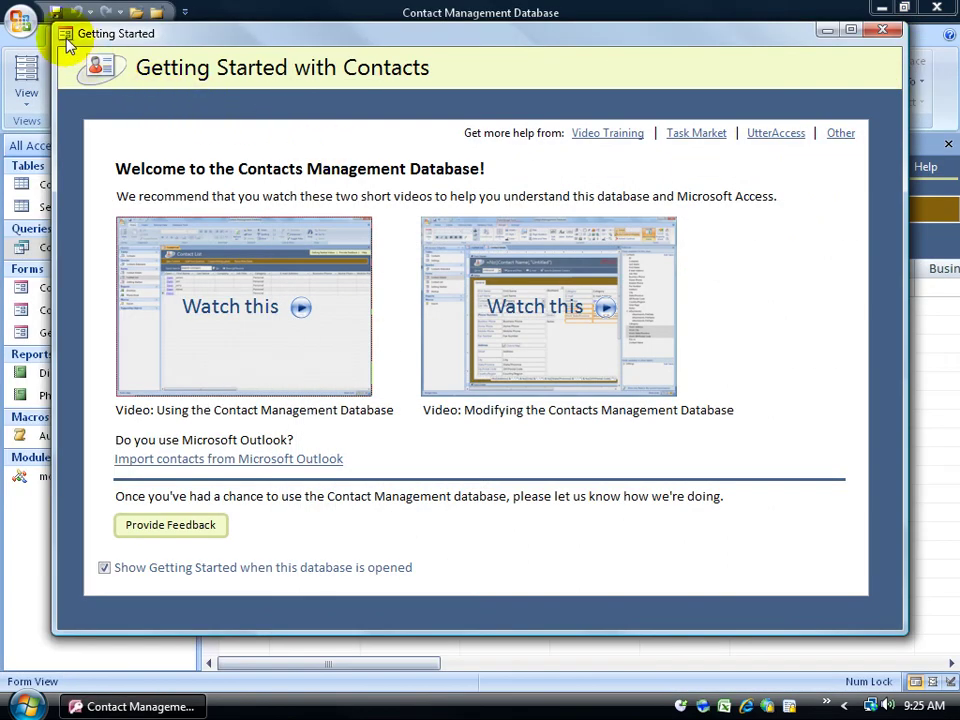
- Watch part of the Using the Contact Management Database video from the Getting Started window and close both browser windows
left_click_drag(81, 32, 115, 36)
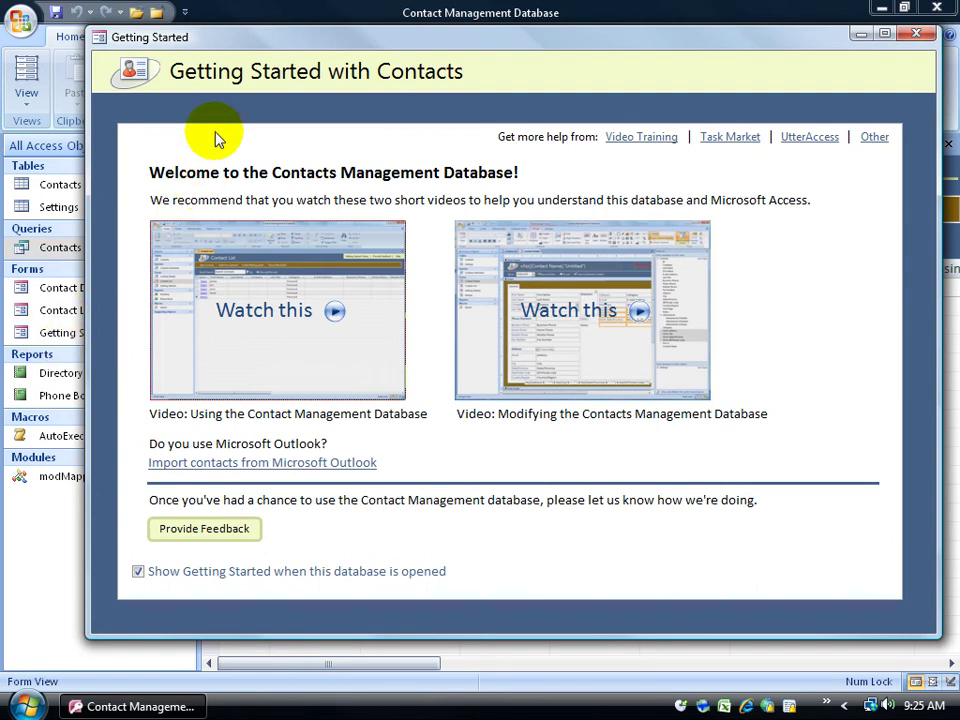
left_click(341, 316)
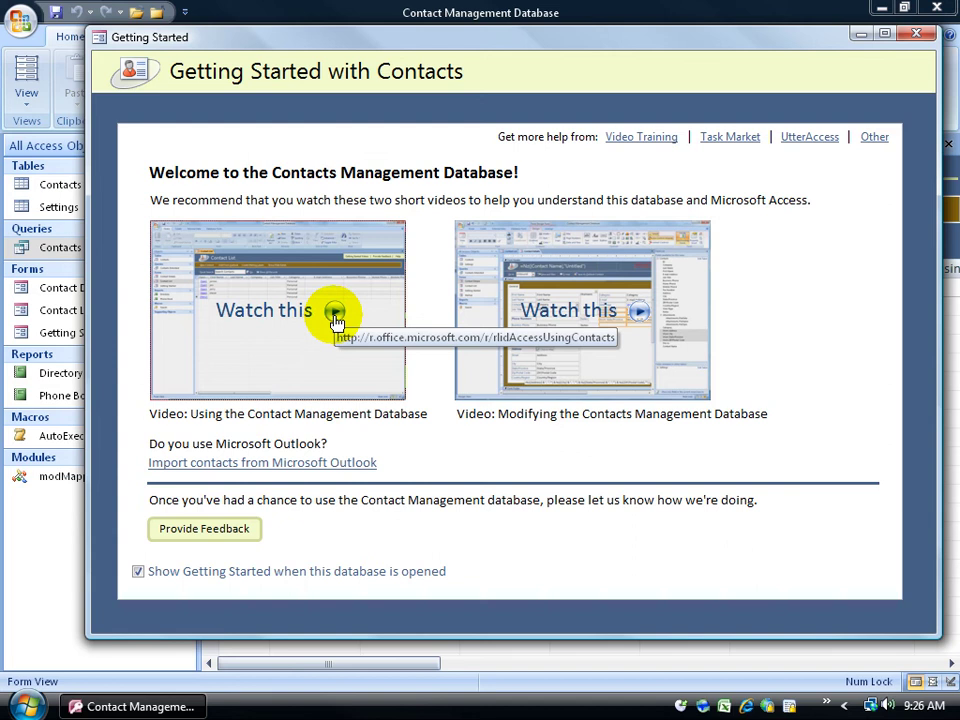
left_click(335, 314)
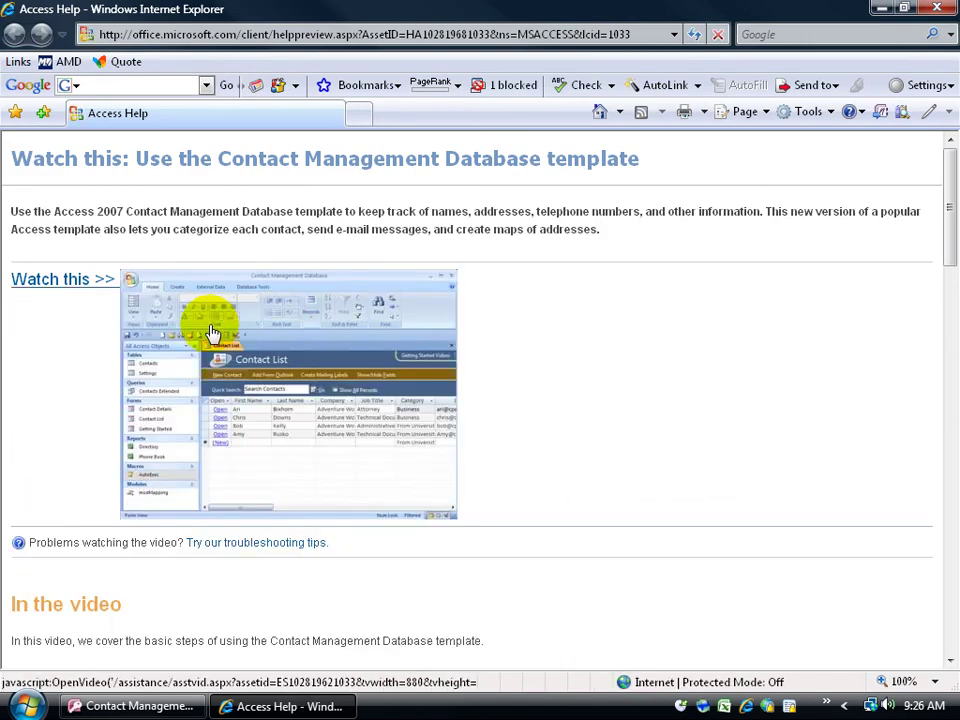
left_click(88, 285)
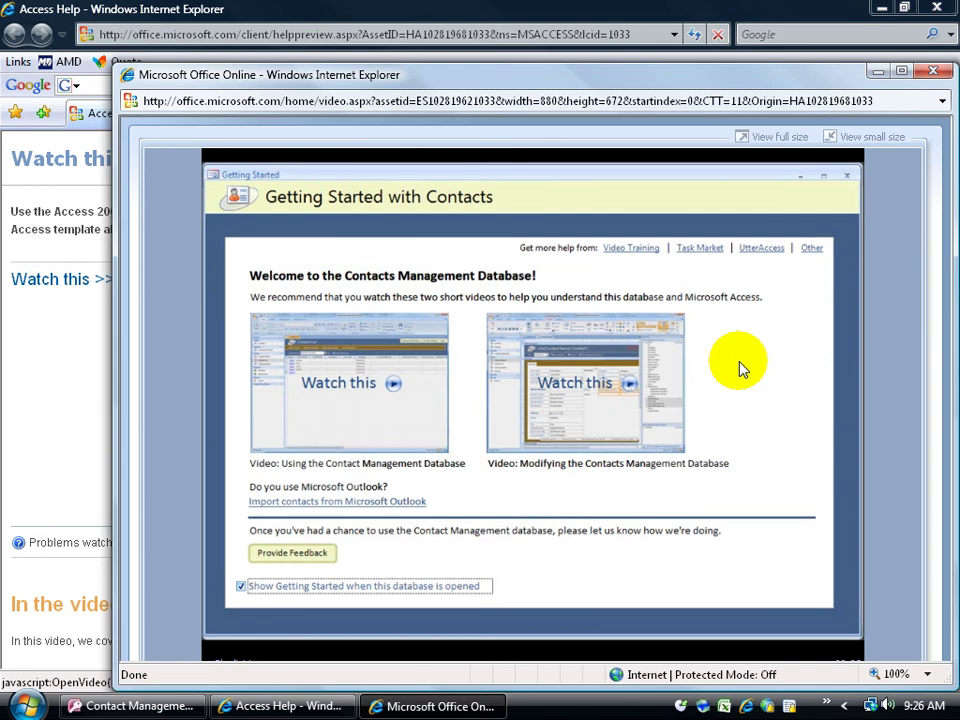
left_click(901, 71)
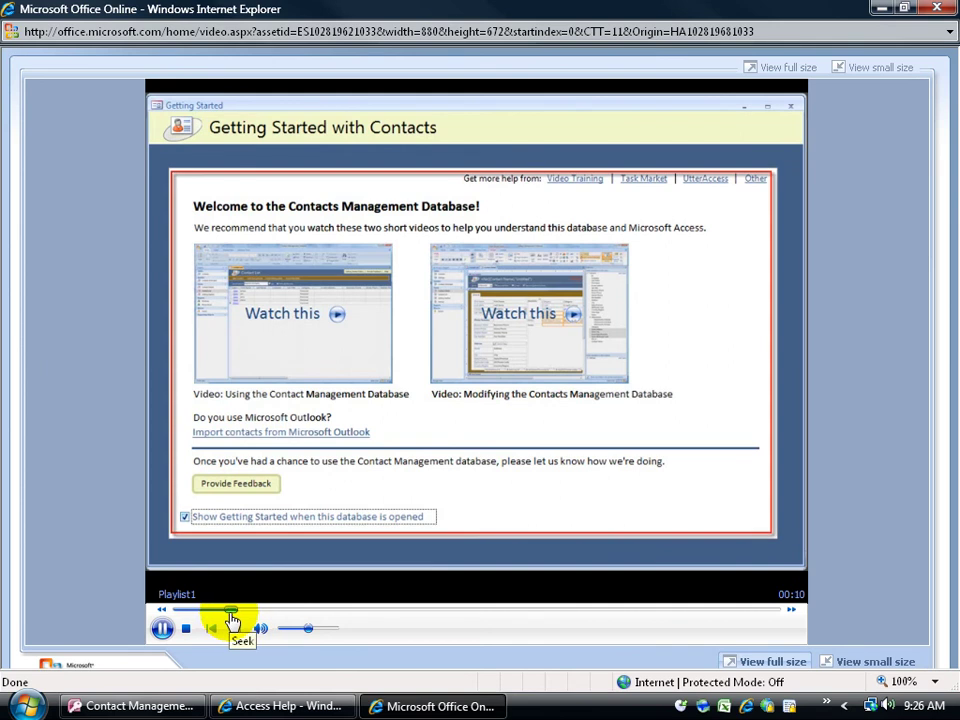
left_click_drag(240, 617, 435, 617)
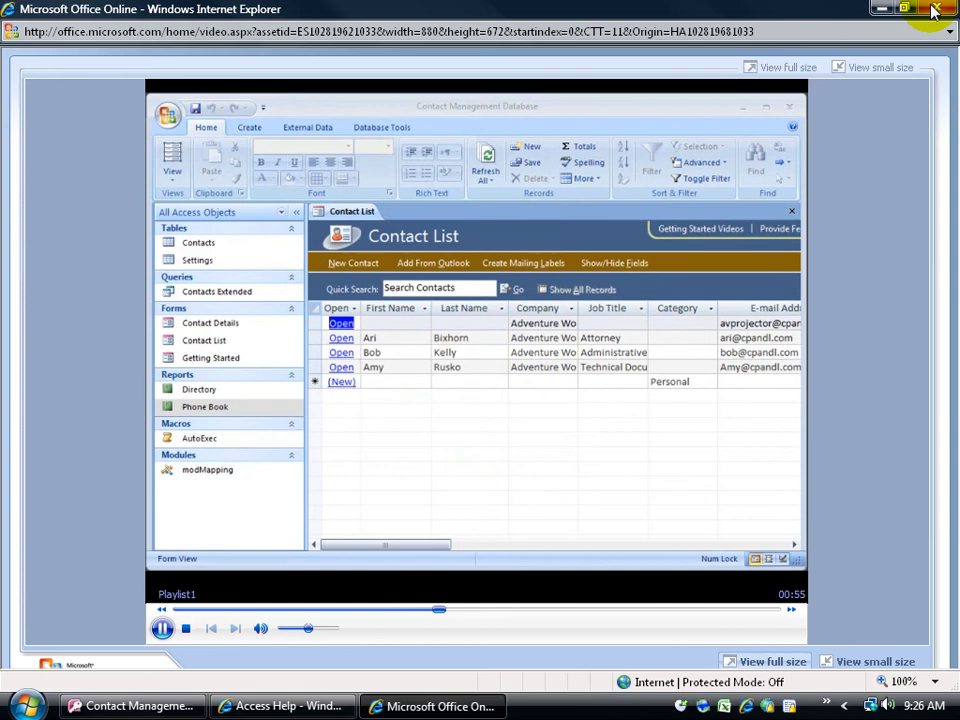
left_click(934, 10)
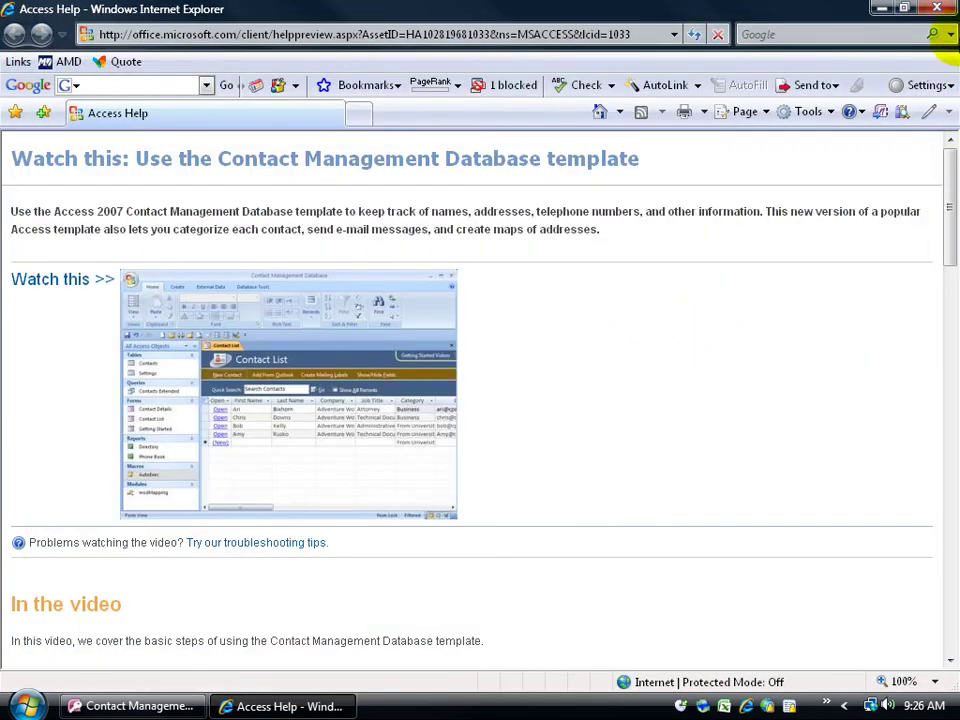
left_click(936, 9)
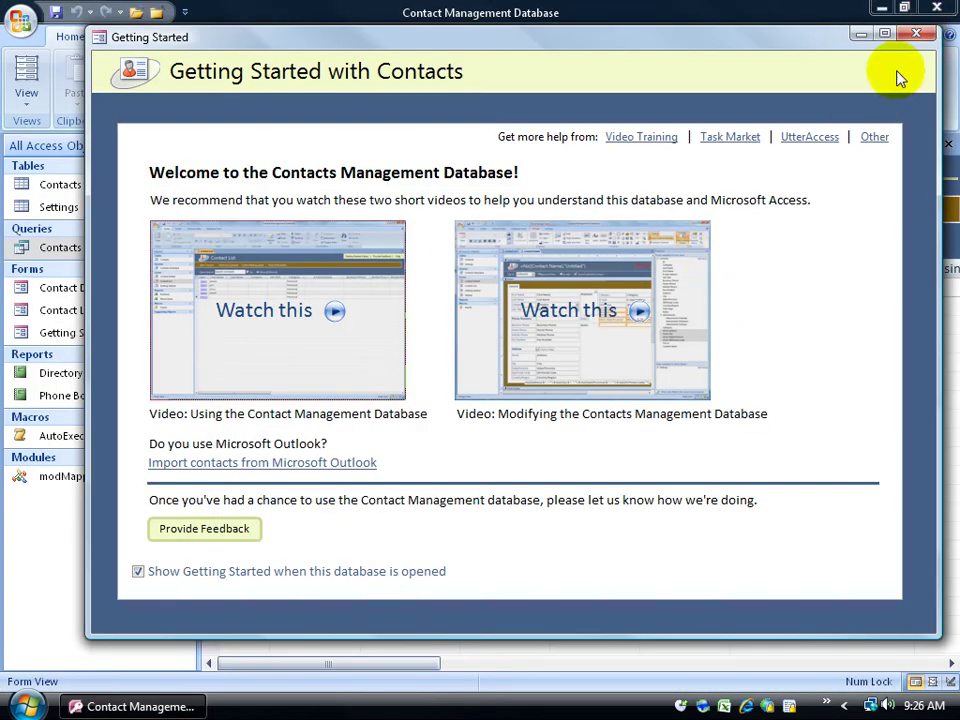
- Close the Getting Started window, reopen the Getting Started form to view it, and close it again
left_click(916, 33)
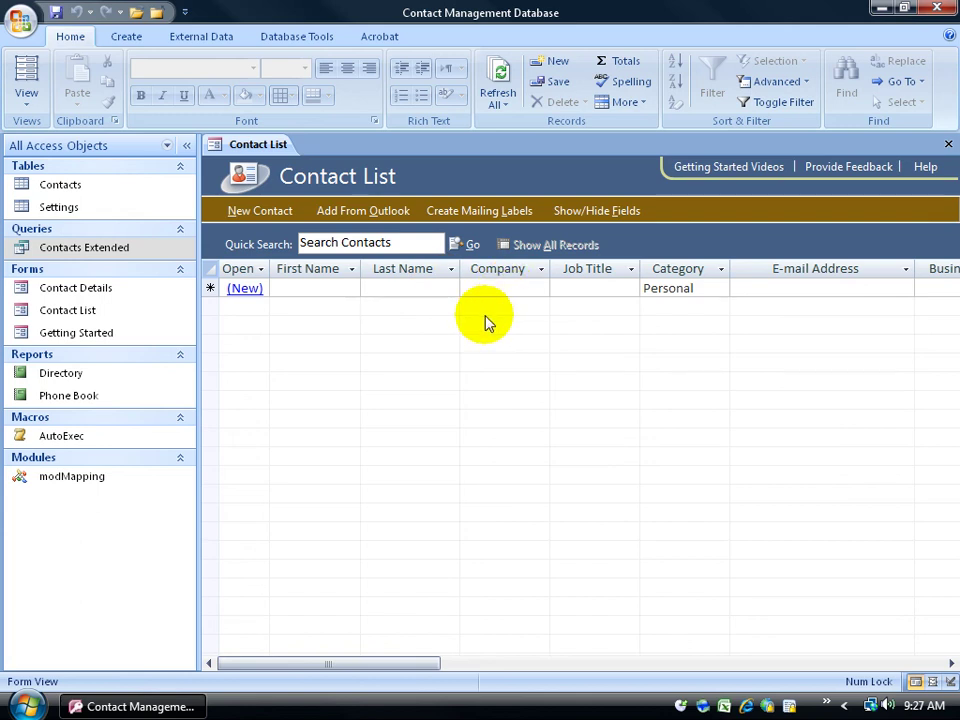
double_click(26, 336)
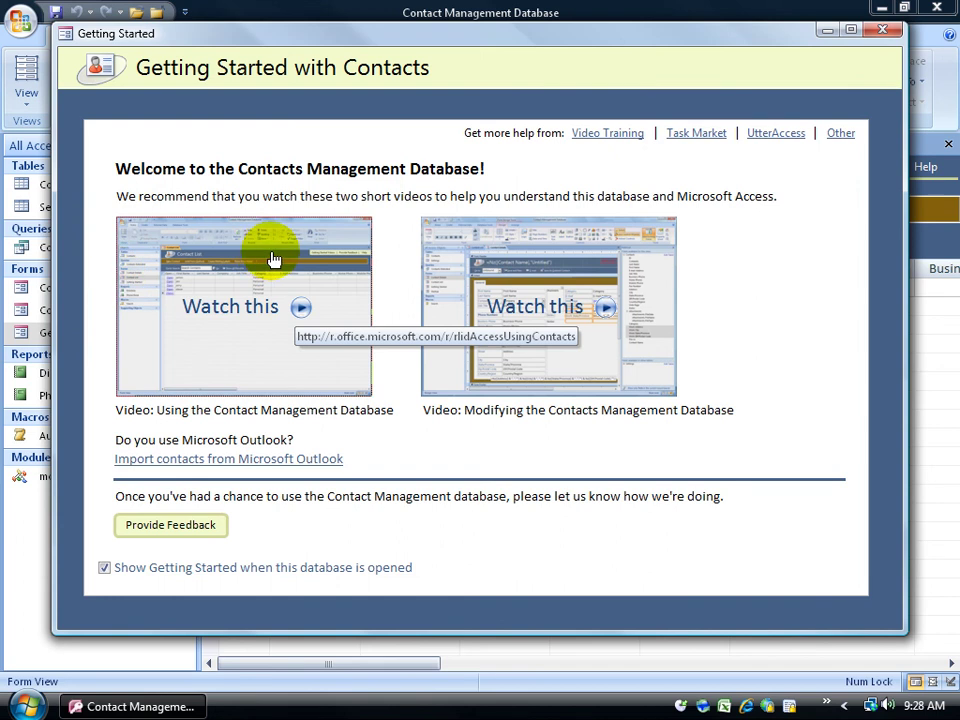
left_click(845, 85)
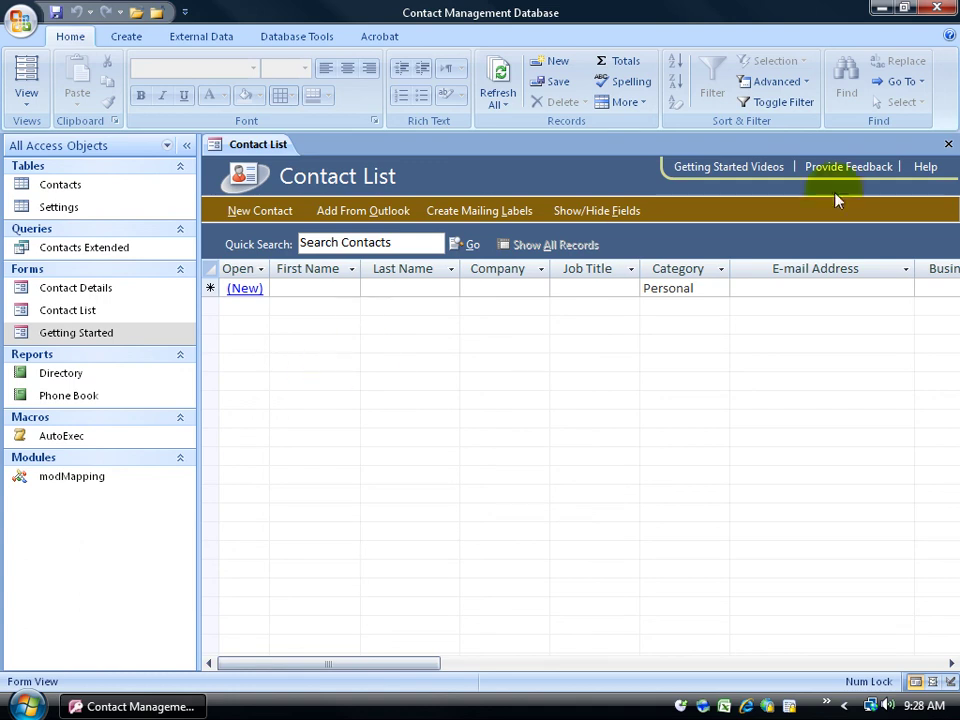
- Close Access and check the desktop's Exercises folder for the Computer Inventory.accdb and Client Contacts.accdb files
left_click(940, 10)
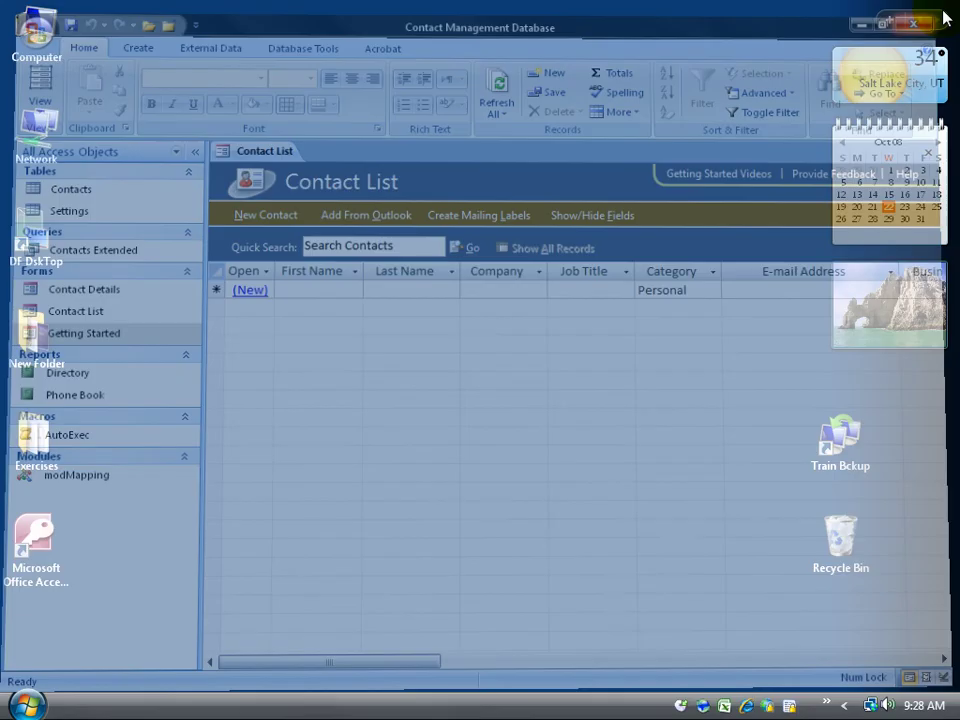
double_click(40, 440)
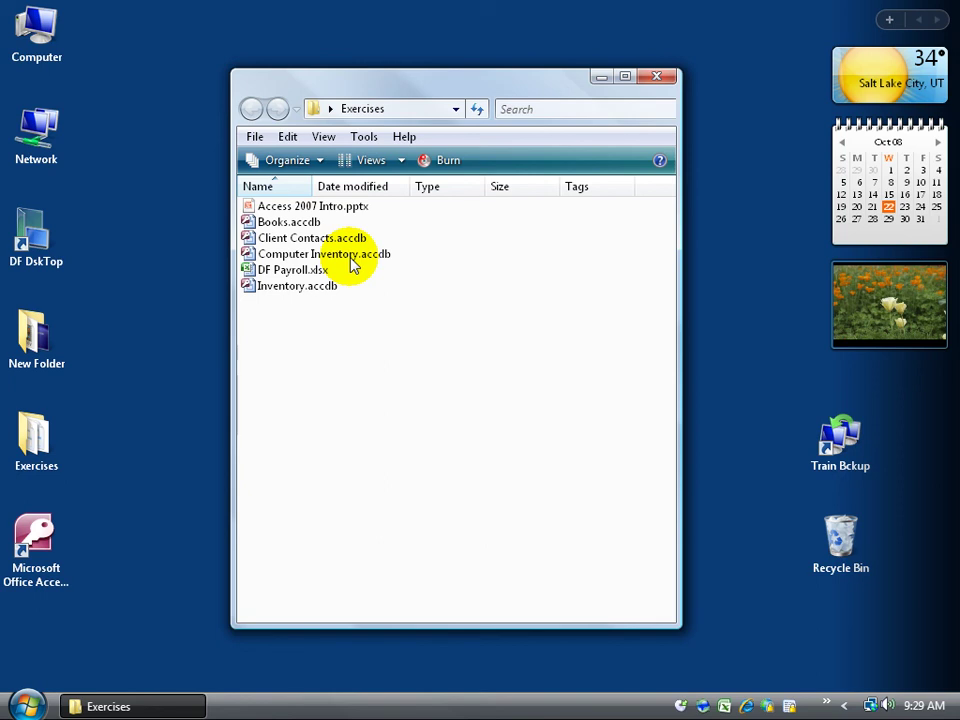
left_click(360, 262)
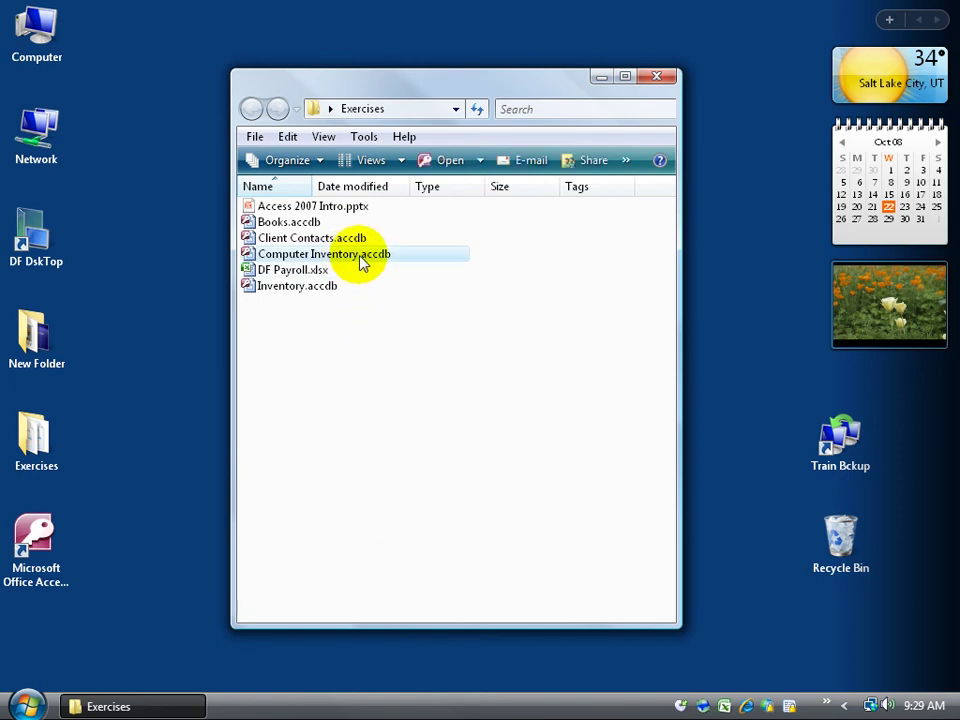
left_click(340, 241)
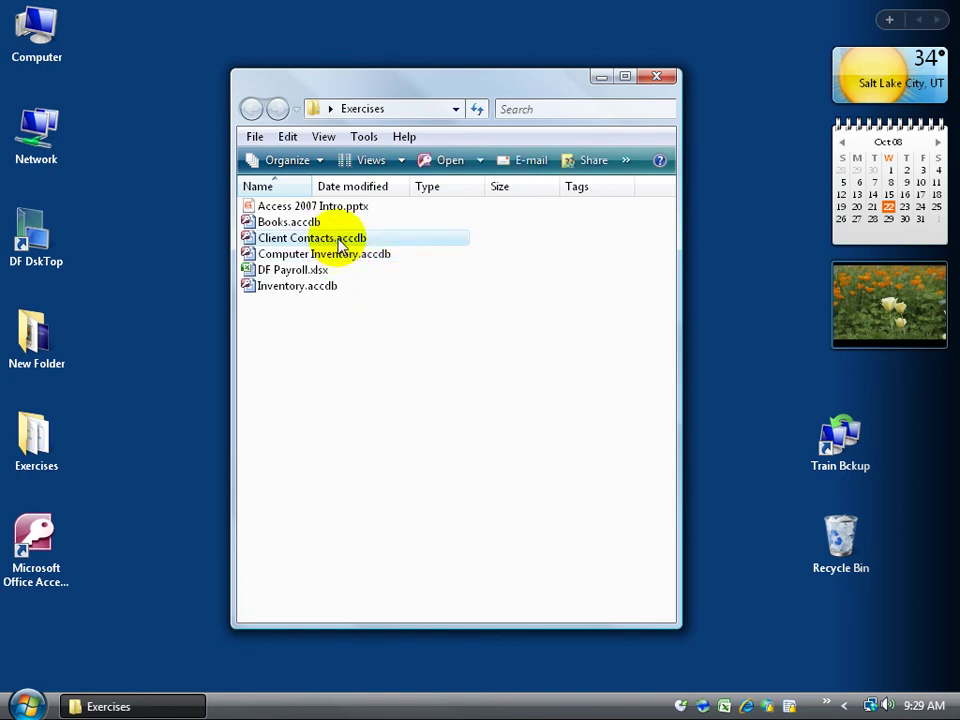